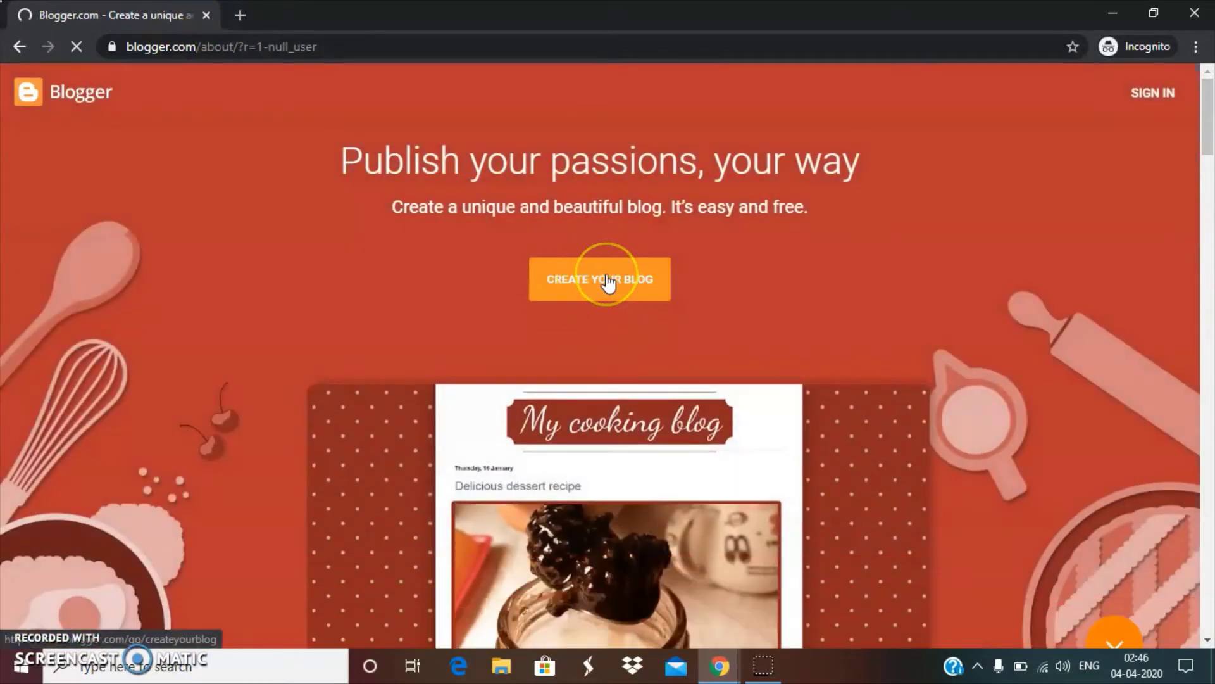
Start creating a new blog from Blogger's list of blogs and title it "test".
left_click(607, 276)
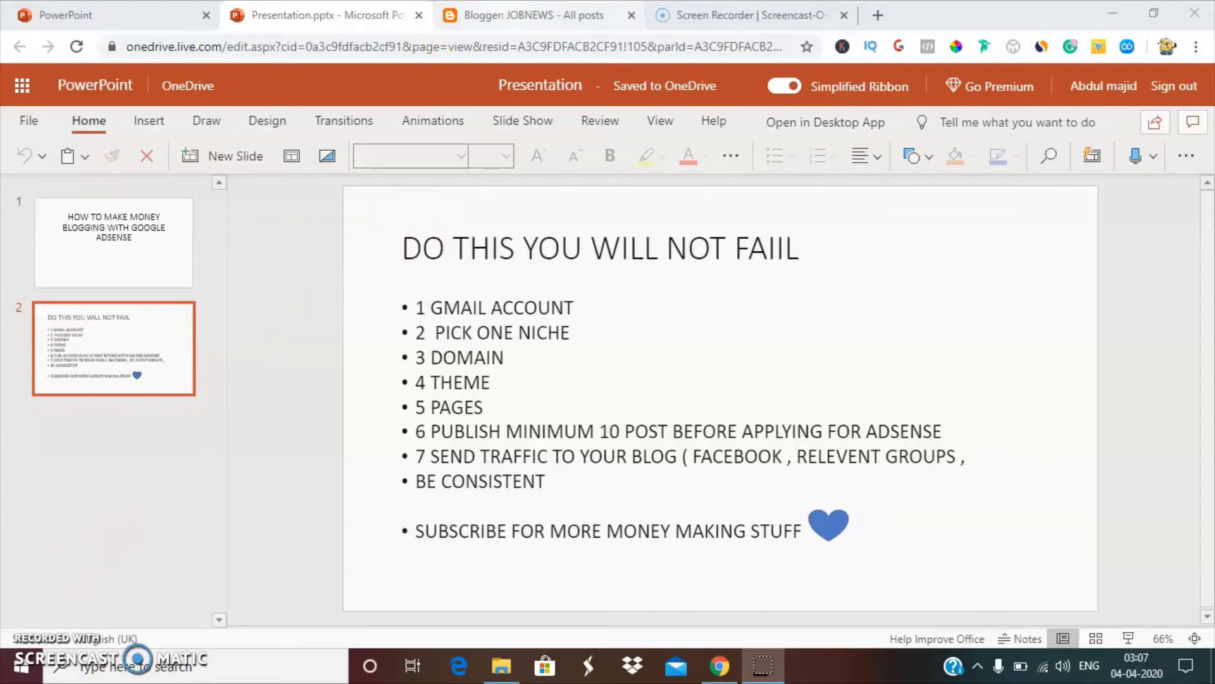
left_click(529, 15)
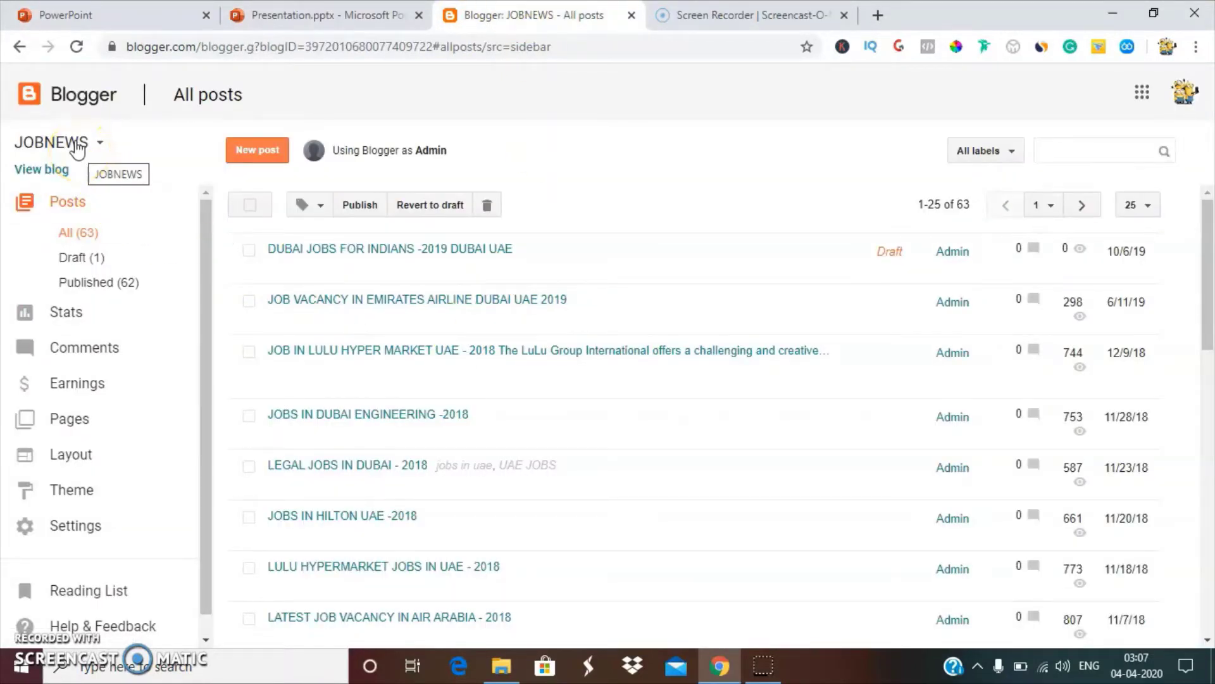
left_click(79, 143)
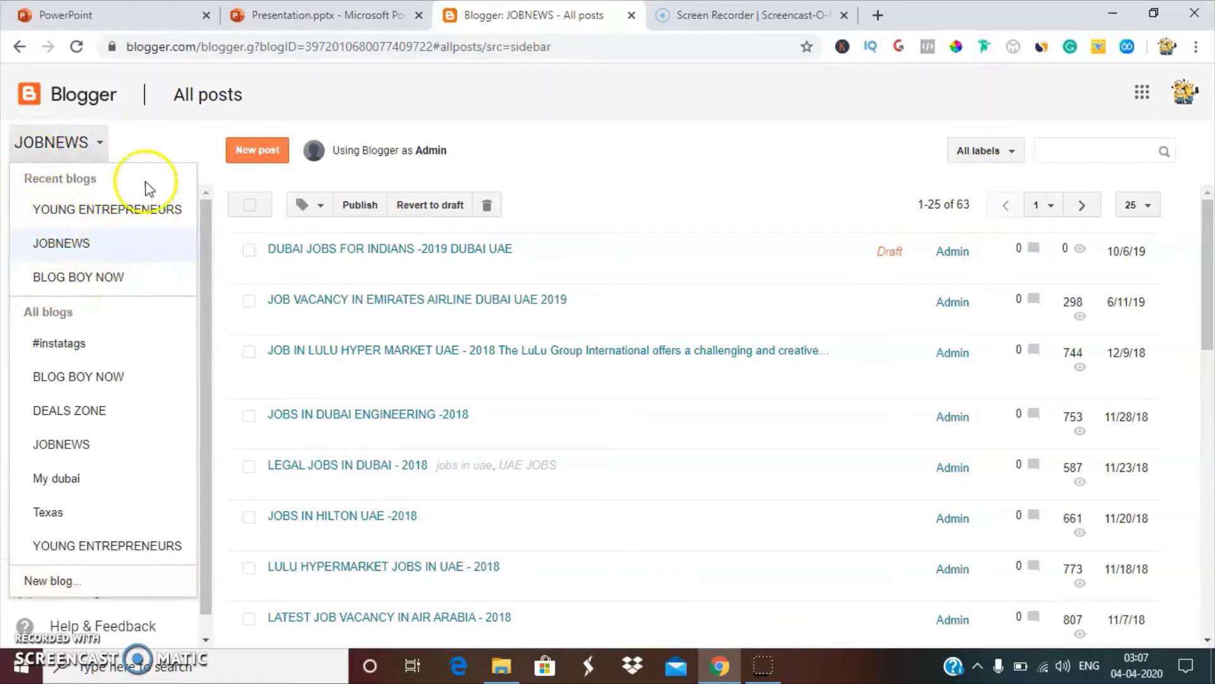
left_click(52, 586)
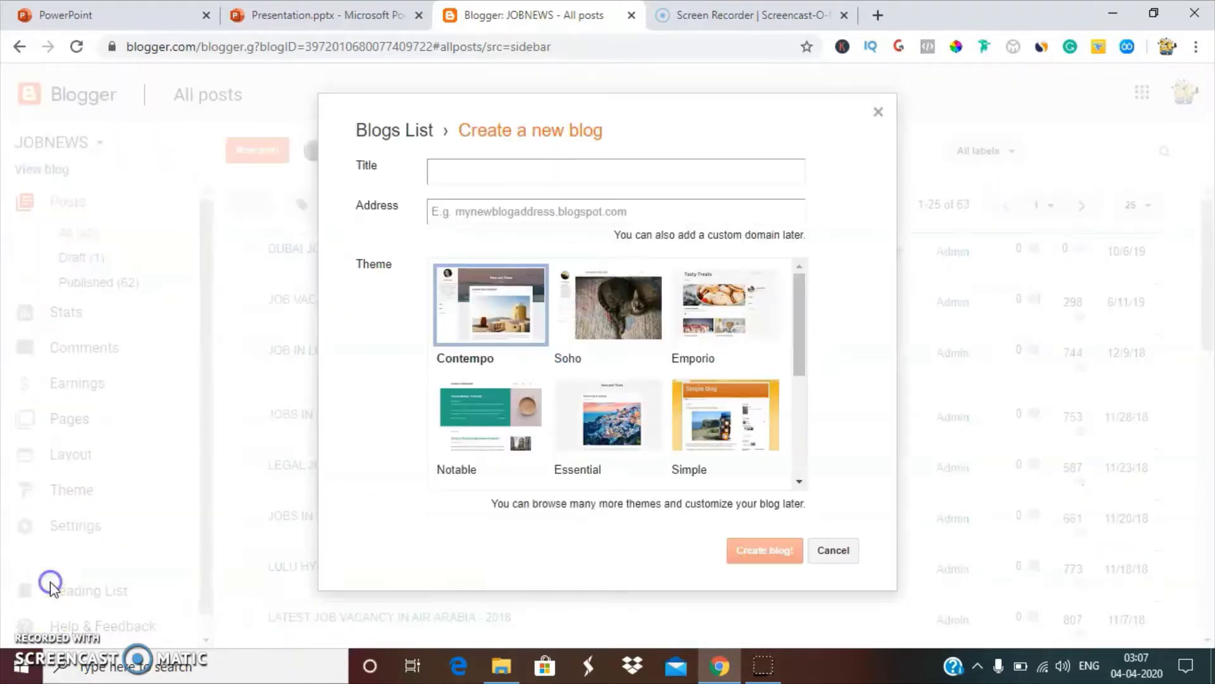
left_click(542, 178)
type("test")
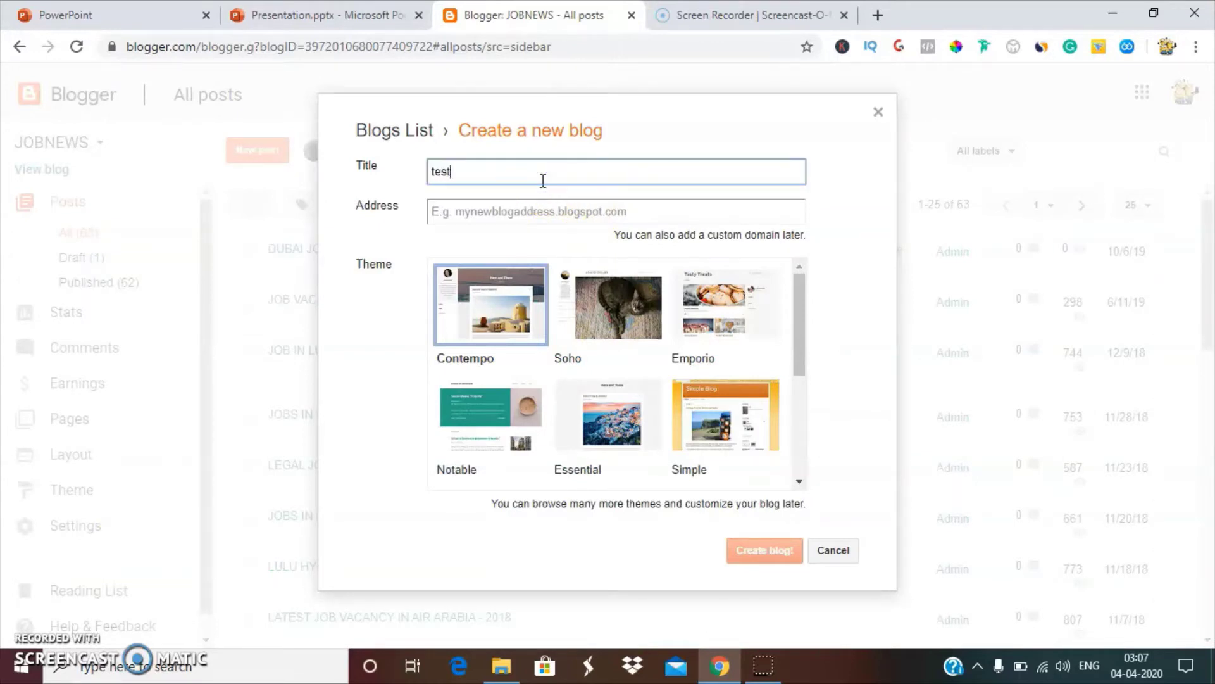
Set the new blog's address to test4youtube3.blogspot.com and create the blog with the Contempo theme.
left_click(515, 218)
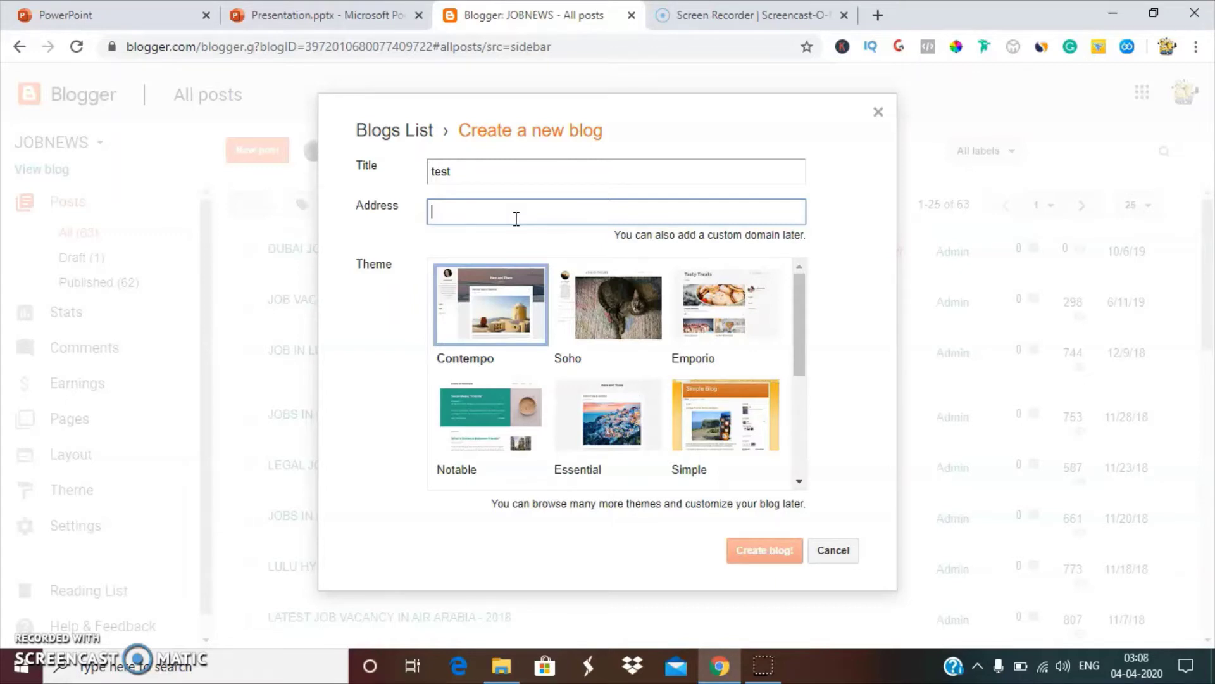
left_click(480, 217)
left_click(494, 217)
right_click(495, 218)
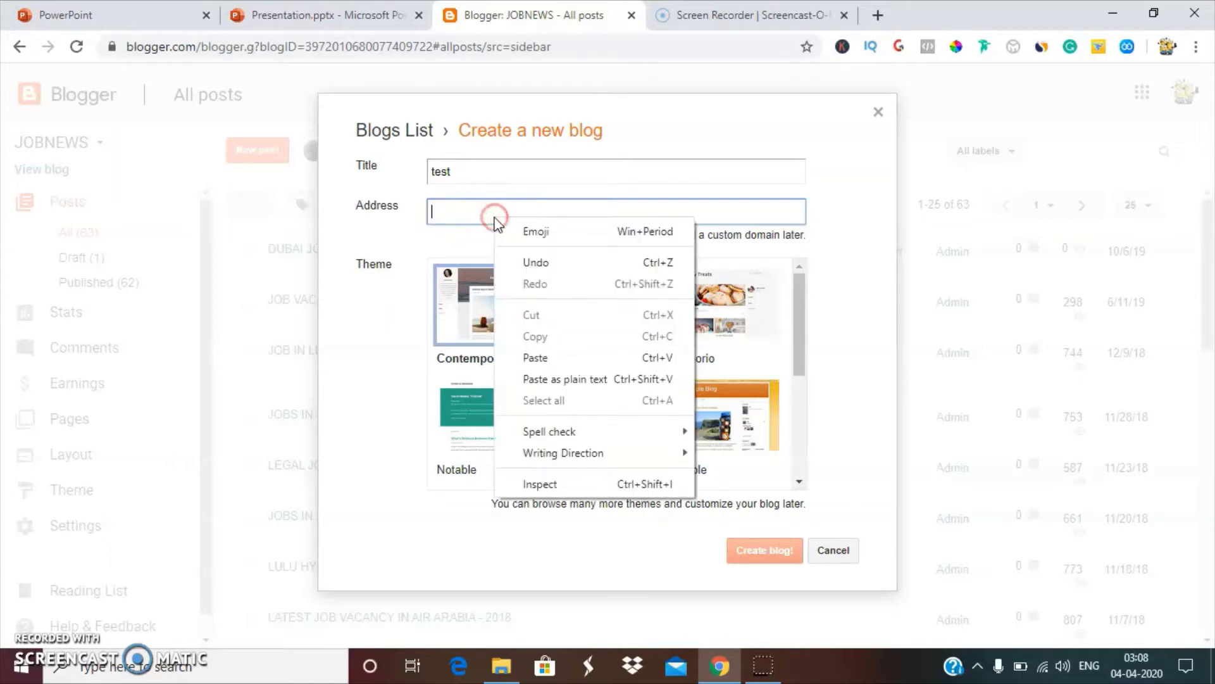
left_click(542, 355)
left_click(659, 215)
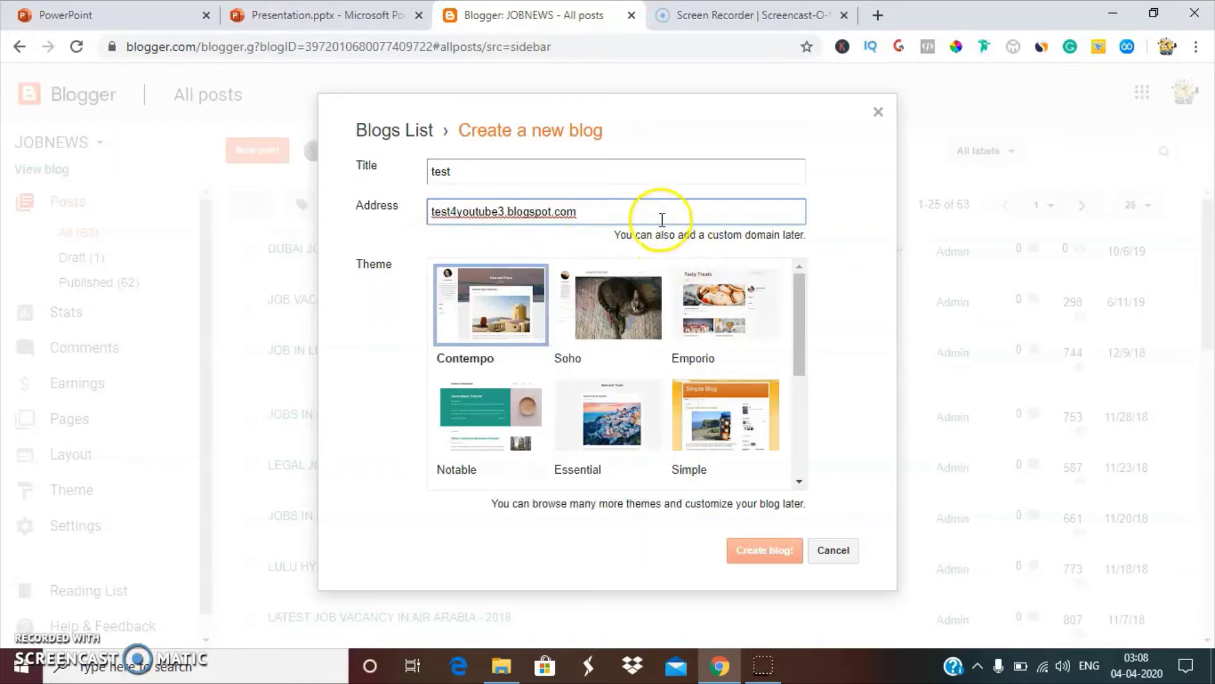
key("BackSpace")
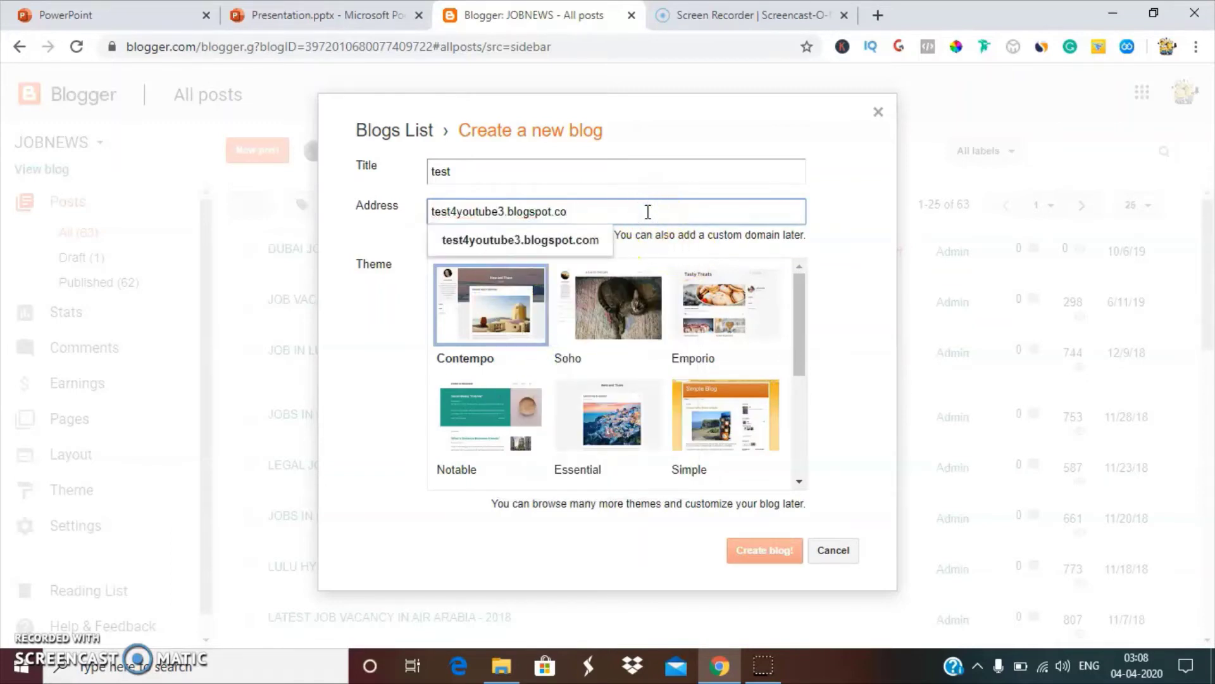
type("m")
left_click(629, 213)
left_click(584, 244)
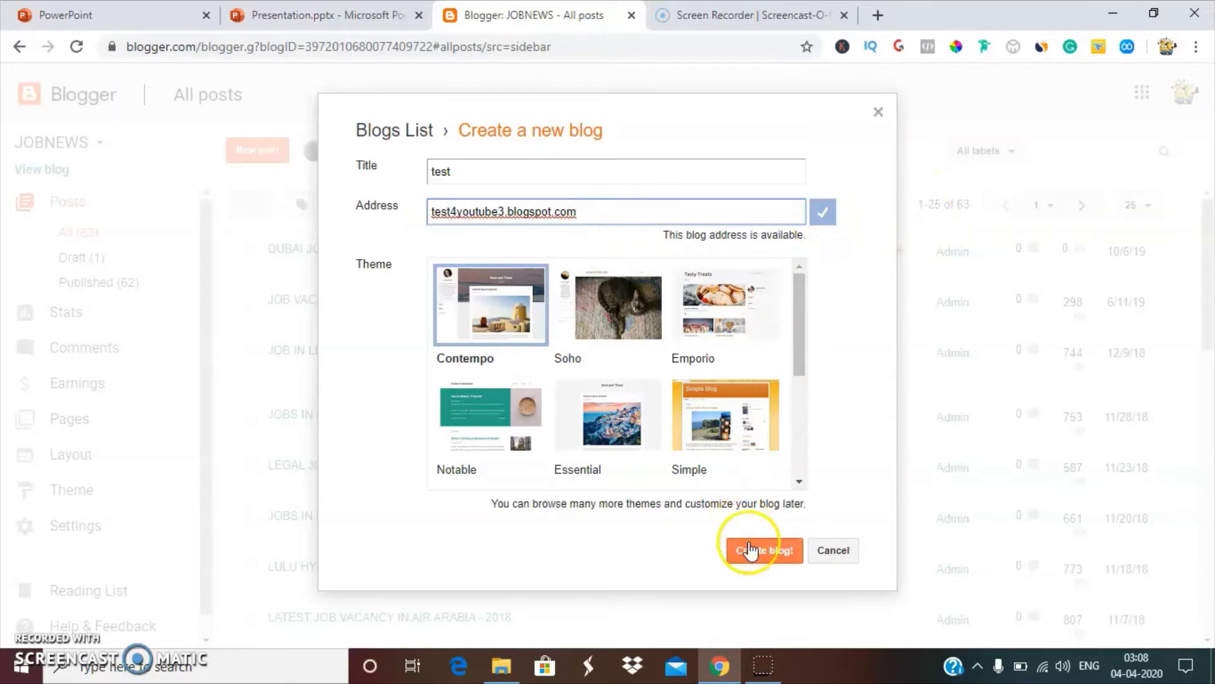
left_click(749, 549)
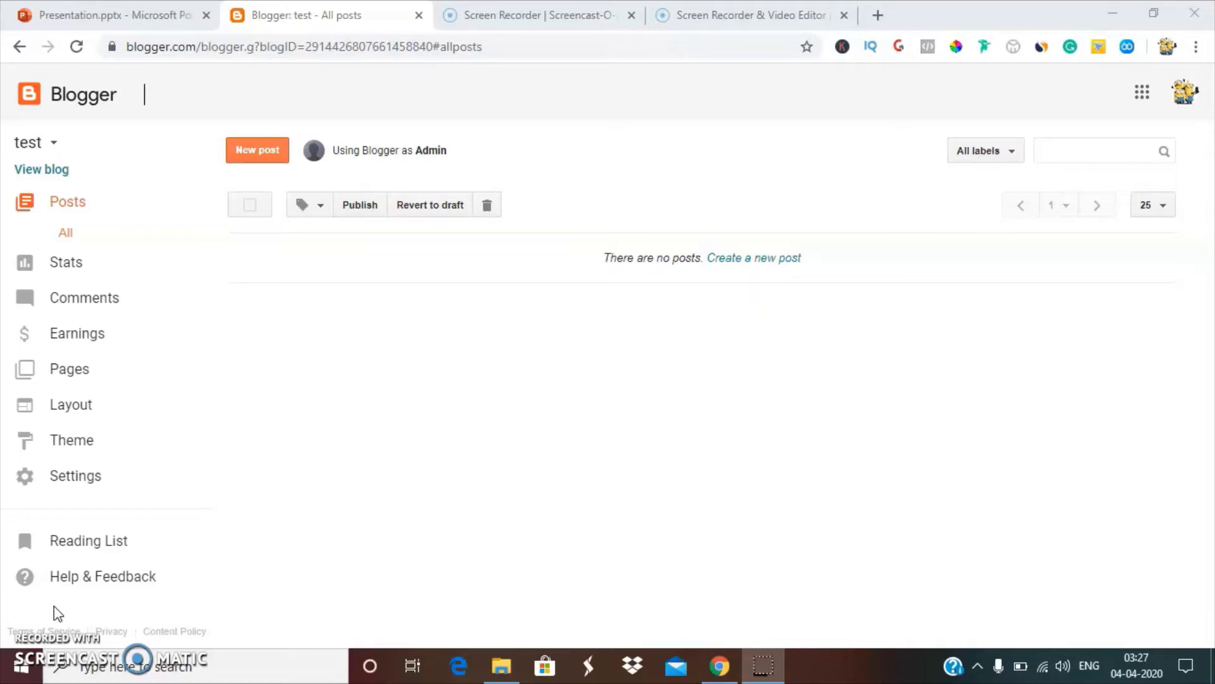
Apply the Emporio Porcelain theme to the test blog.
left_click(72, 442)
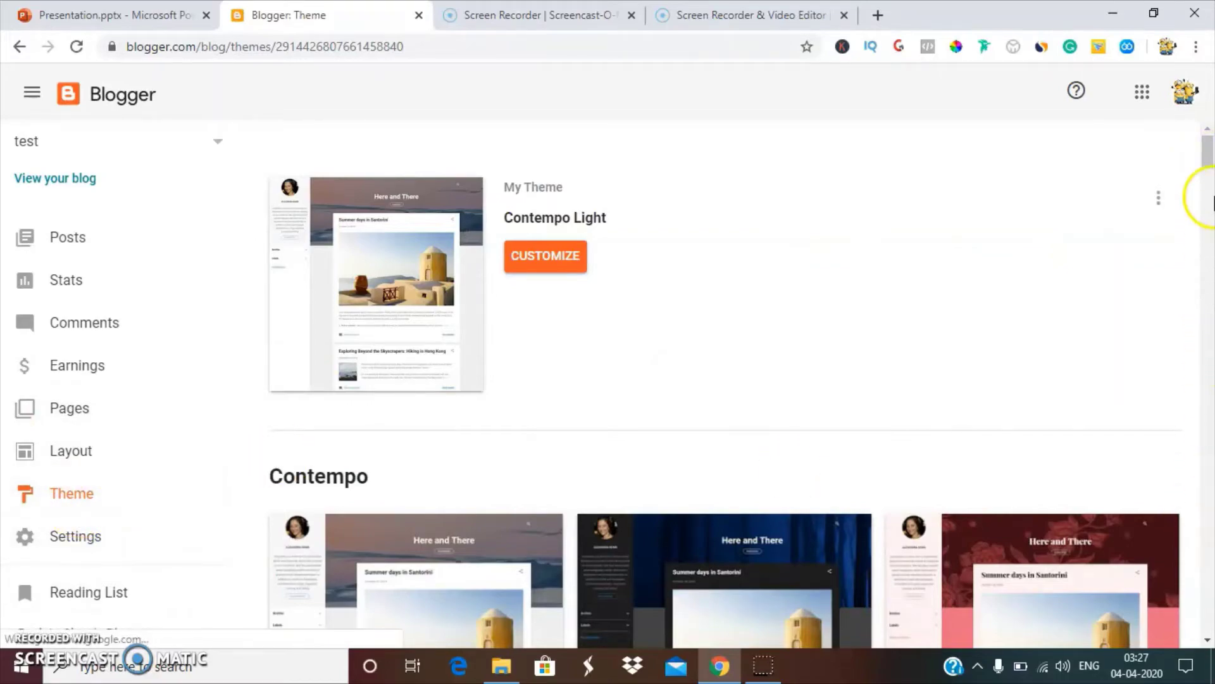
left_click_drag(1208, 155, 1209, 266)
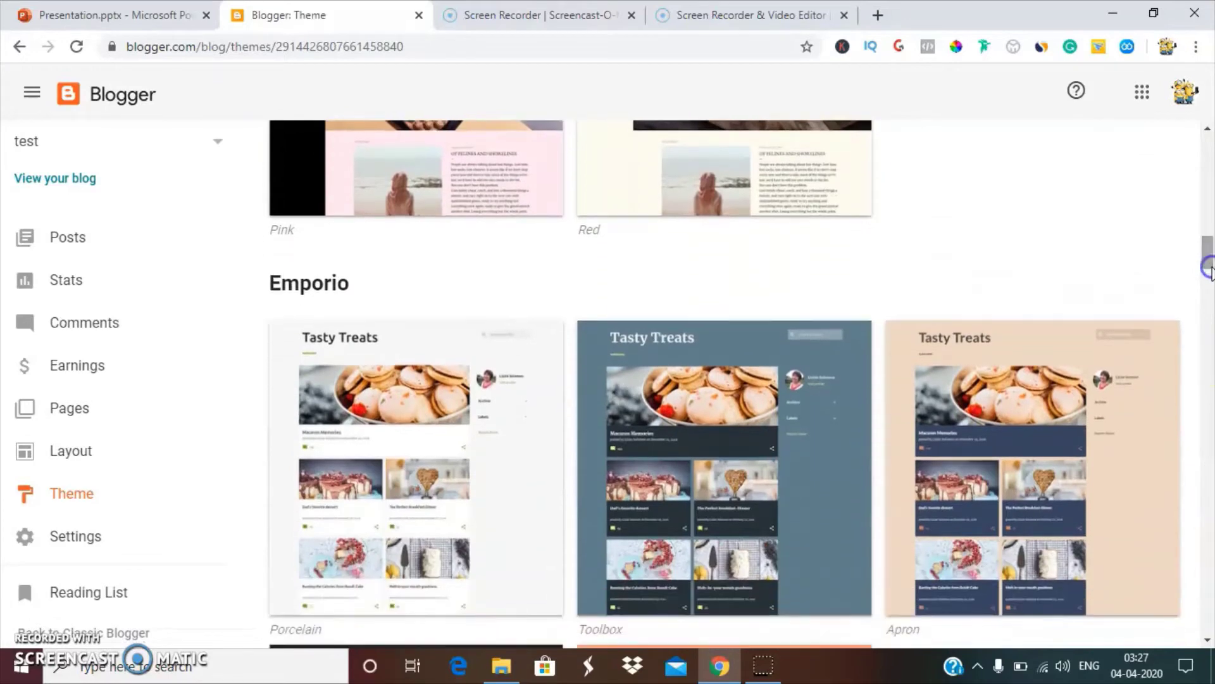
left_click(479, 418)
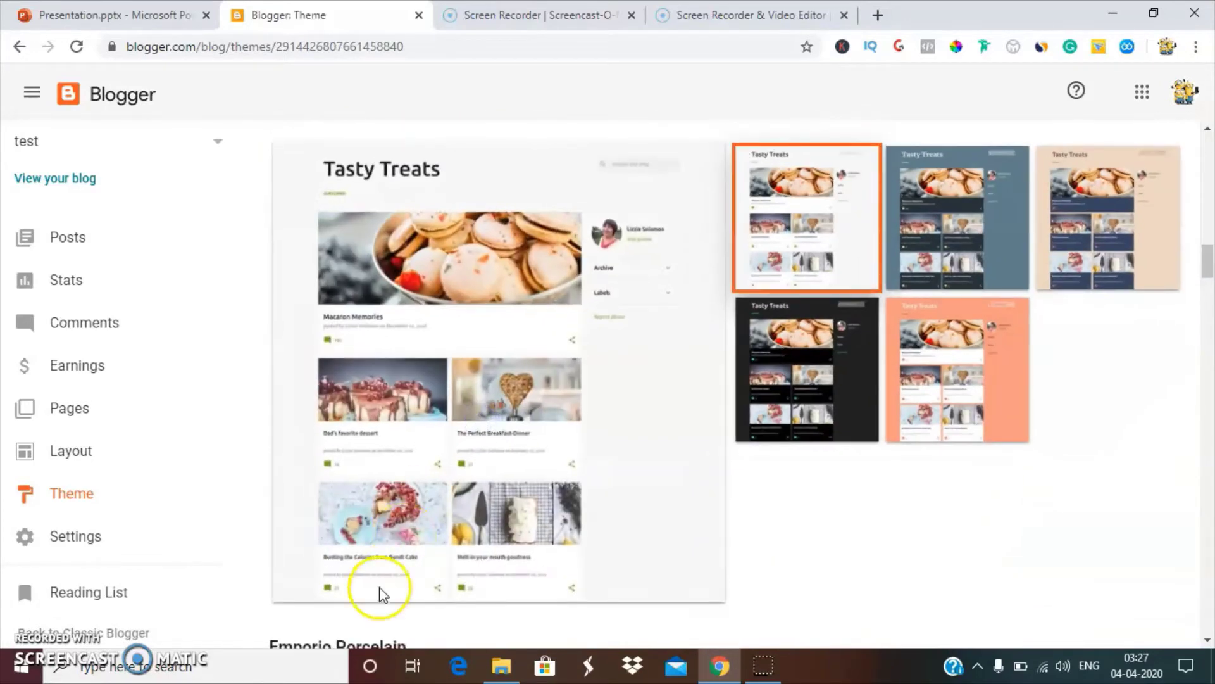
left_click_drag(1207, 260, 1209, 283)
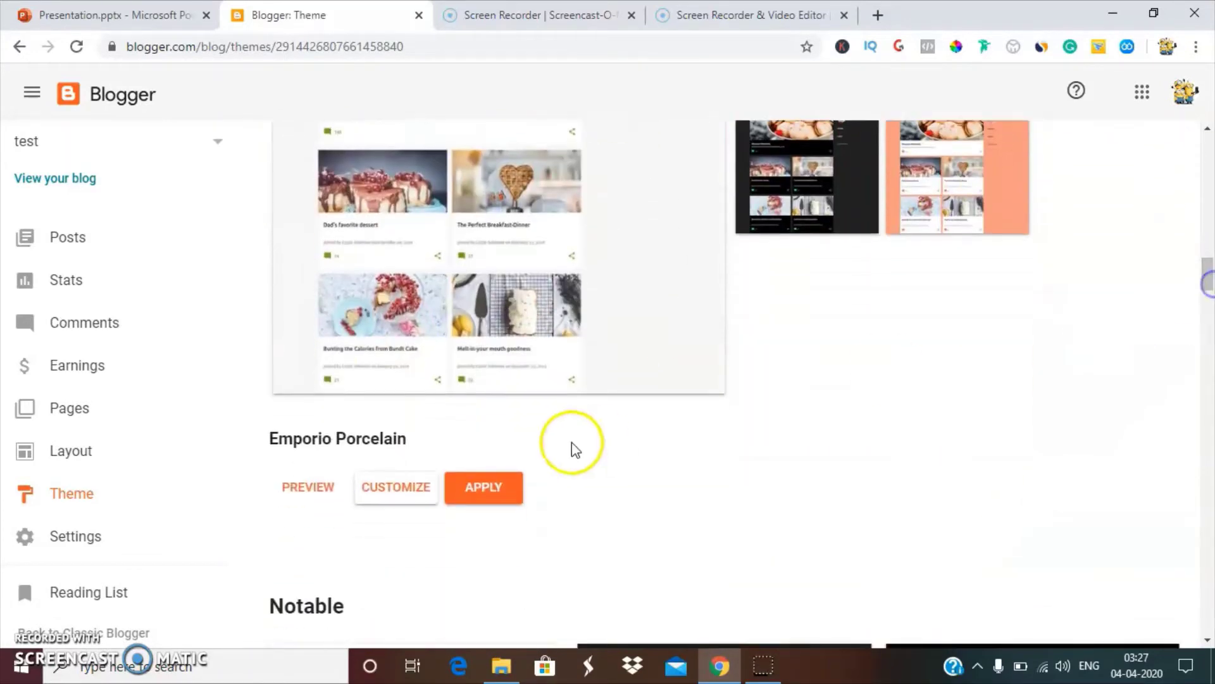
left_click(502, 484)
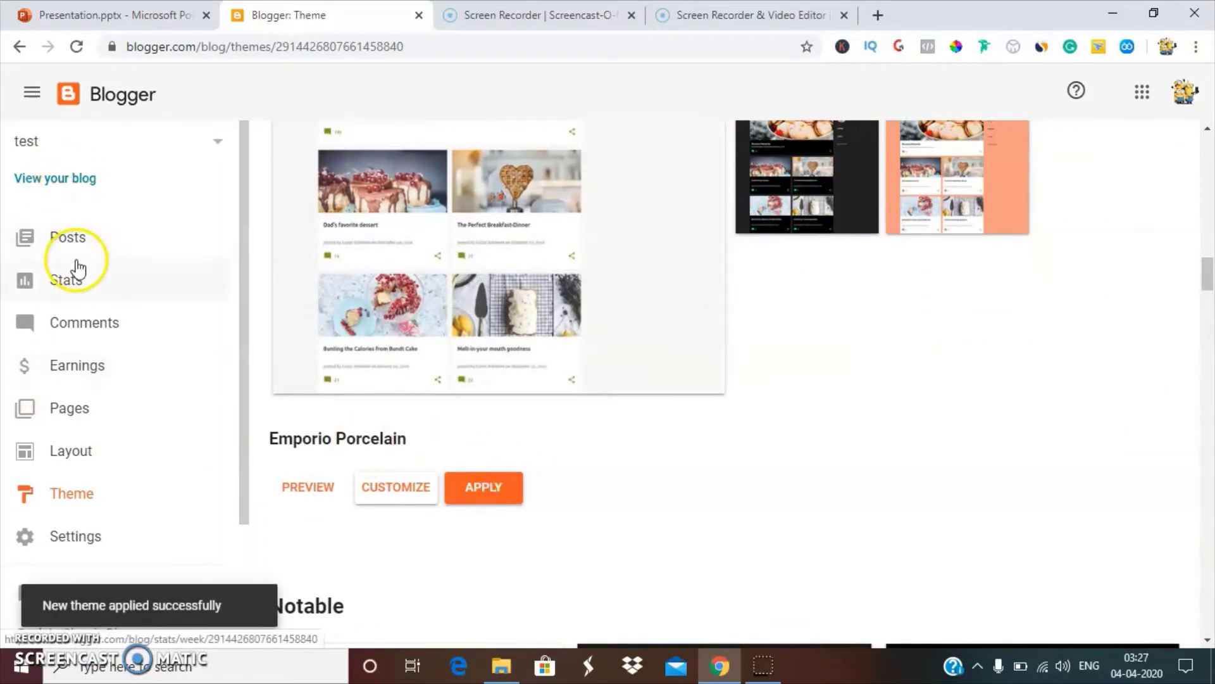
View the test blog's list of posts and its list of pages.
left_click(70, 238)
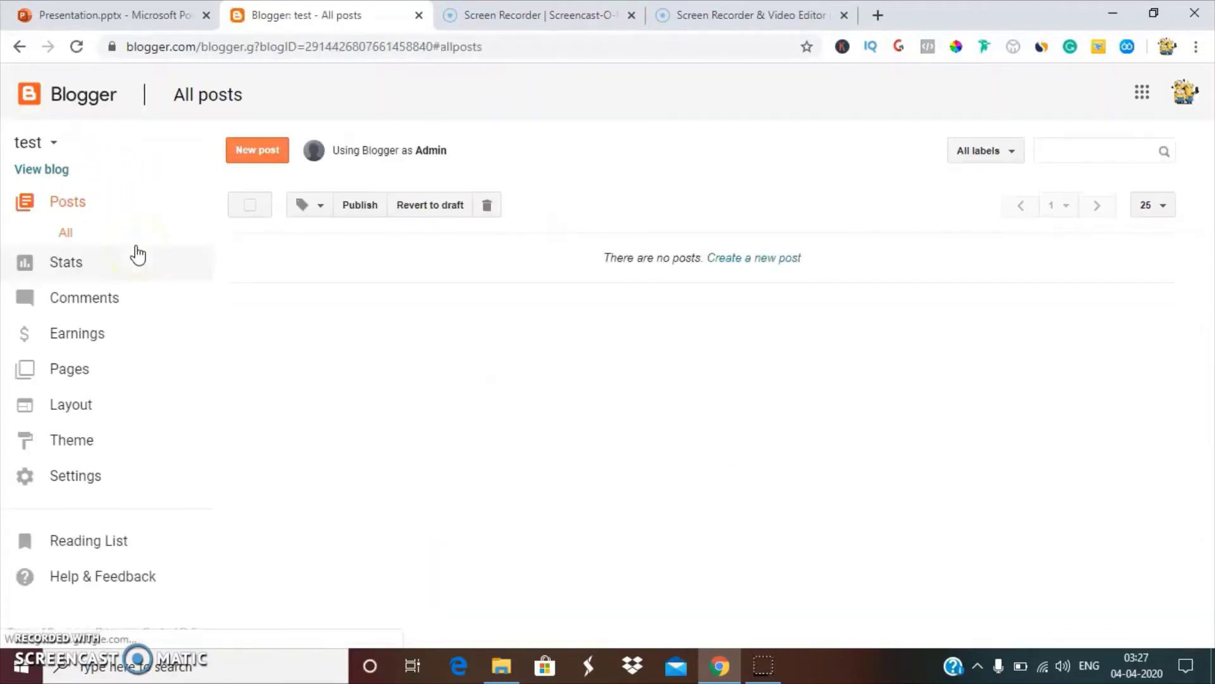
left_click(73, 377)
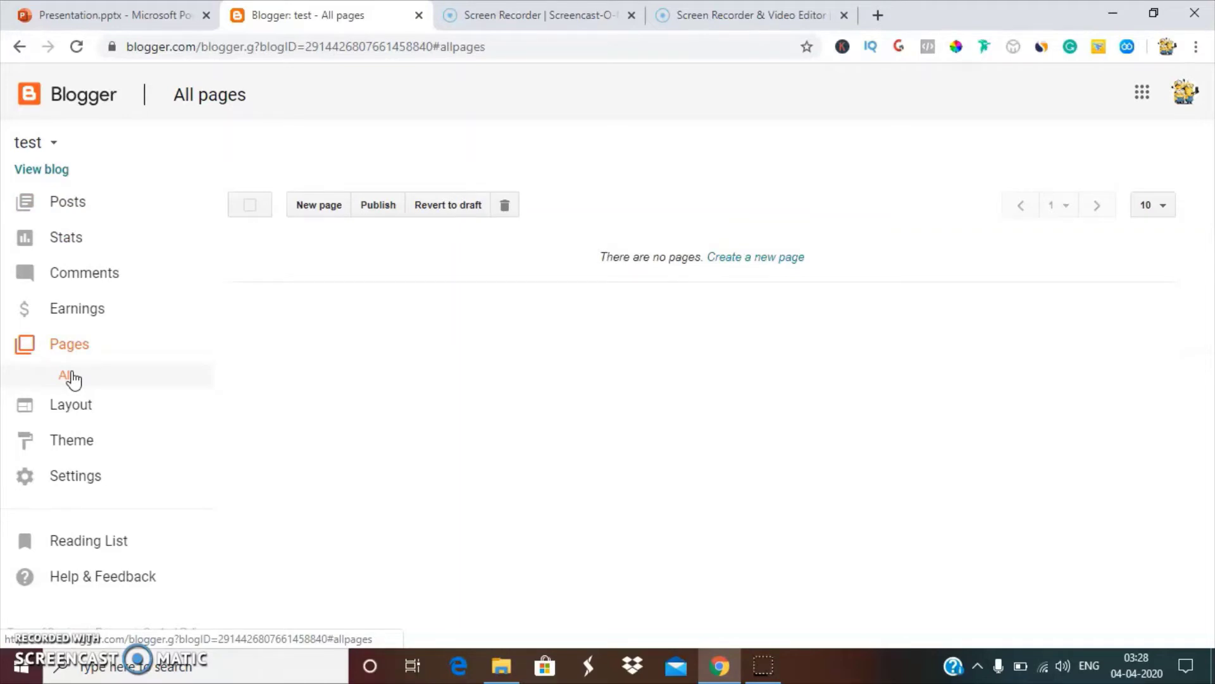
Open the blogboynow.com site in a new browser tab.
left_click(884, 12)
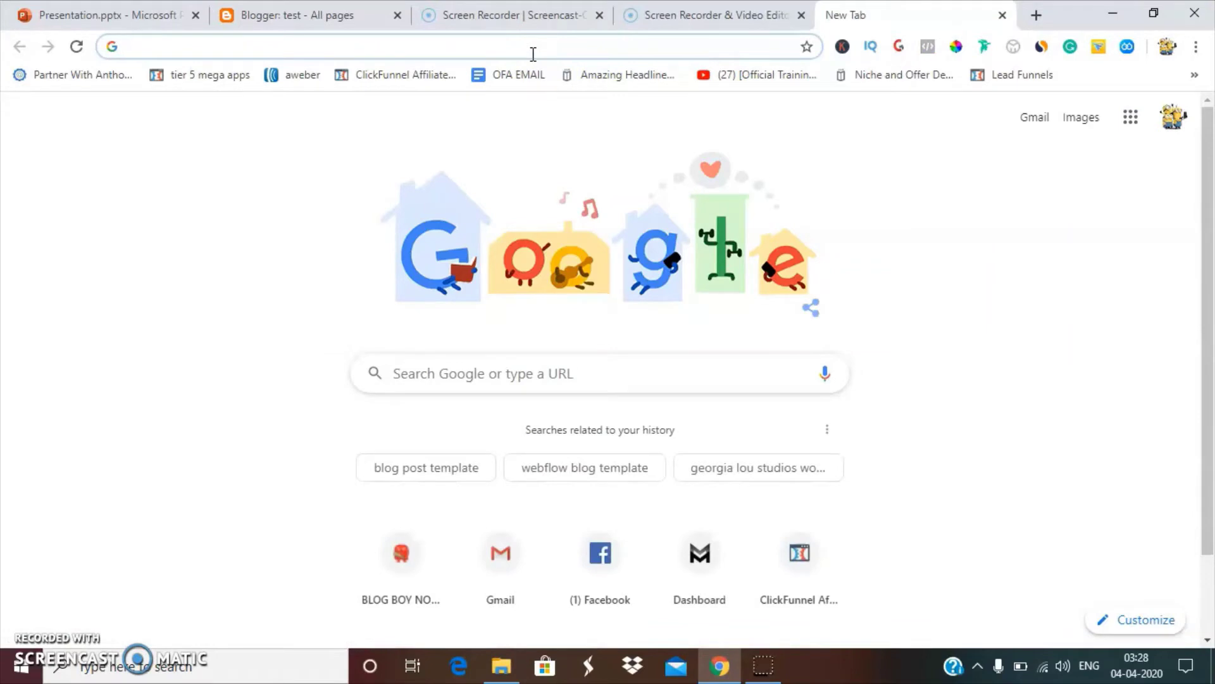
type("b")
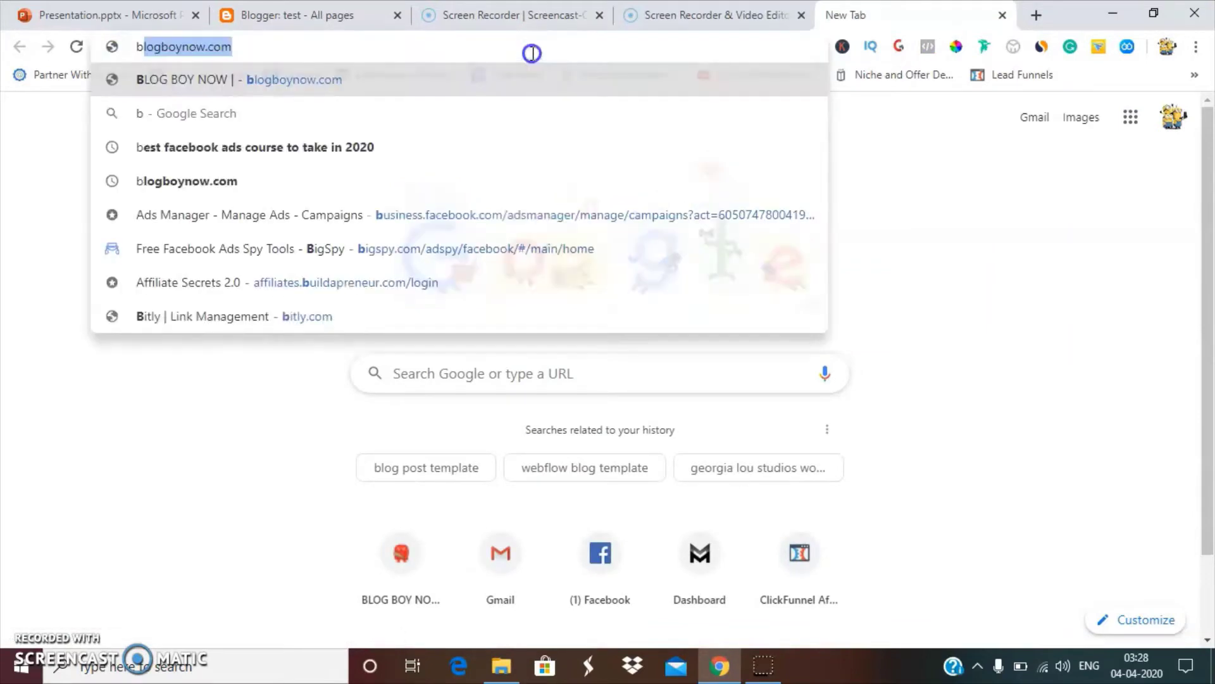
type("o")
key("BackSpace")
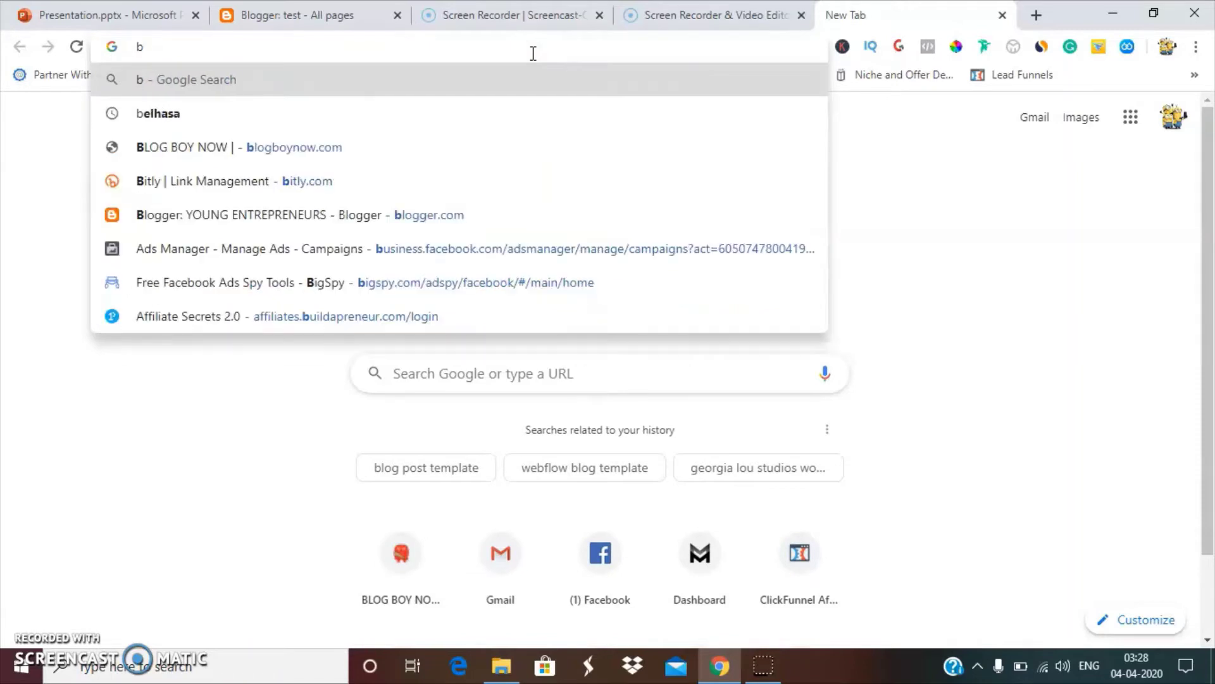
type("log")
key("Return")
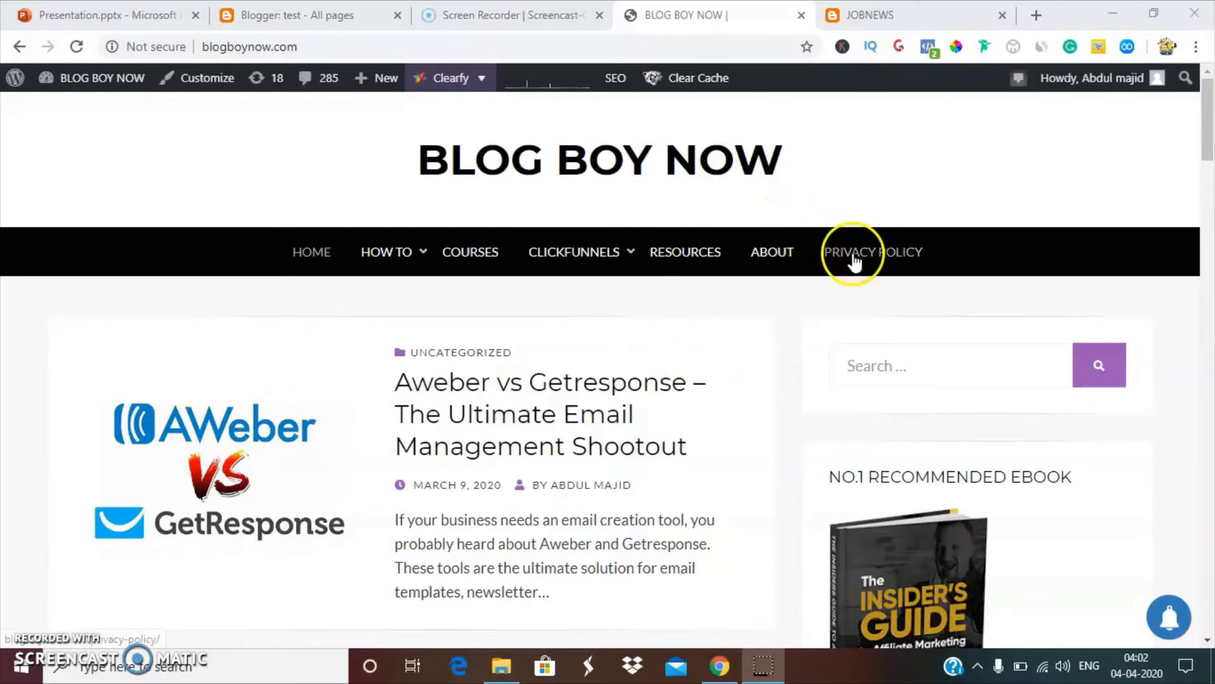
Open the Privacy policy page from the Pages section of the JOBNEWS blog.
left_click(917, 15)
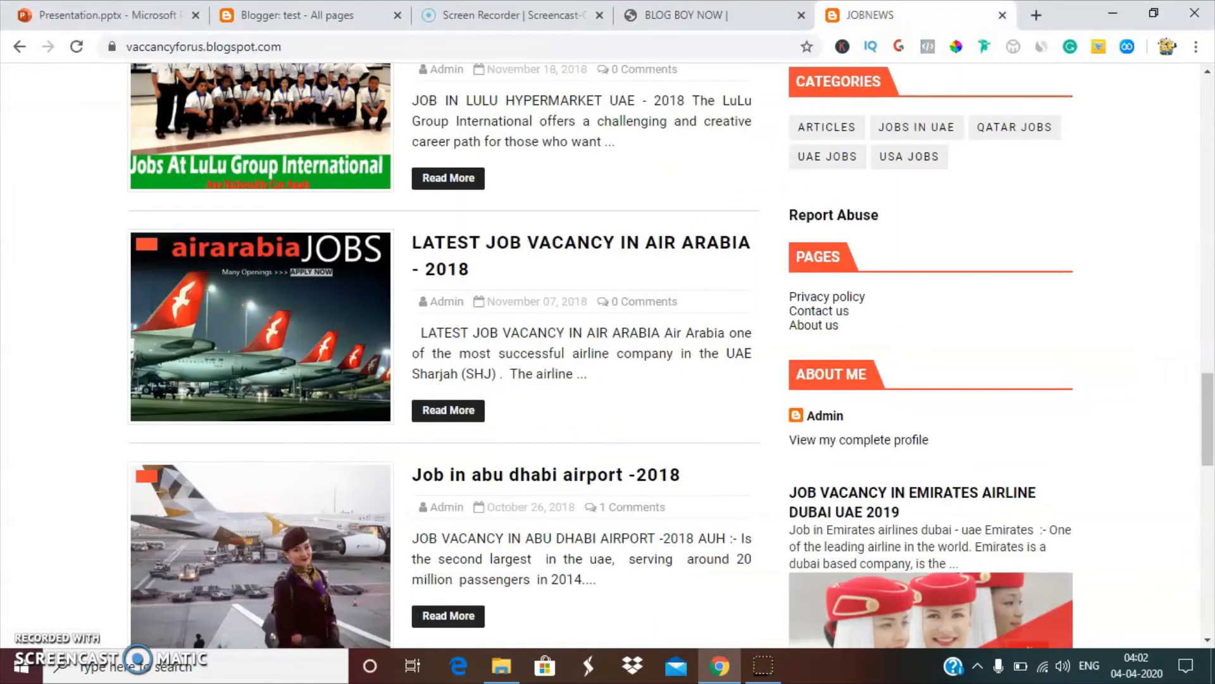
left_click_drag(1207, 413, 1213, 315)
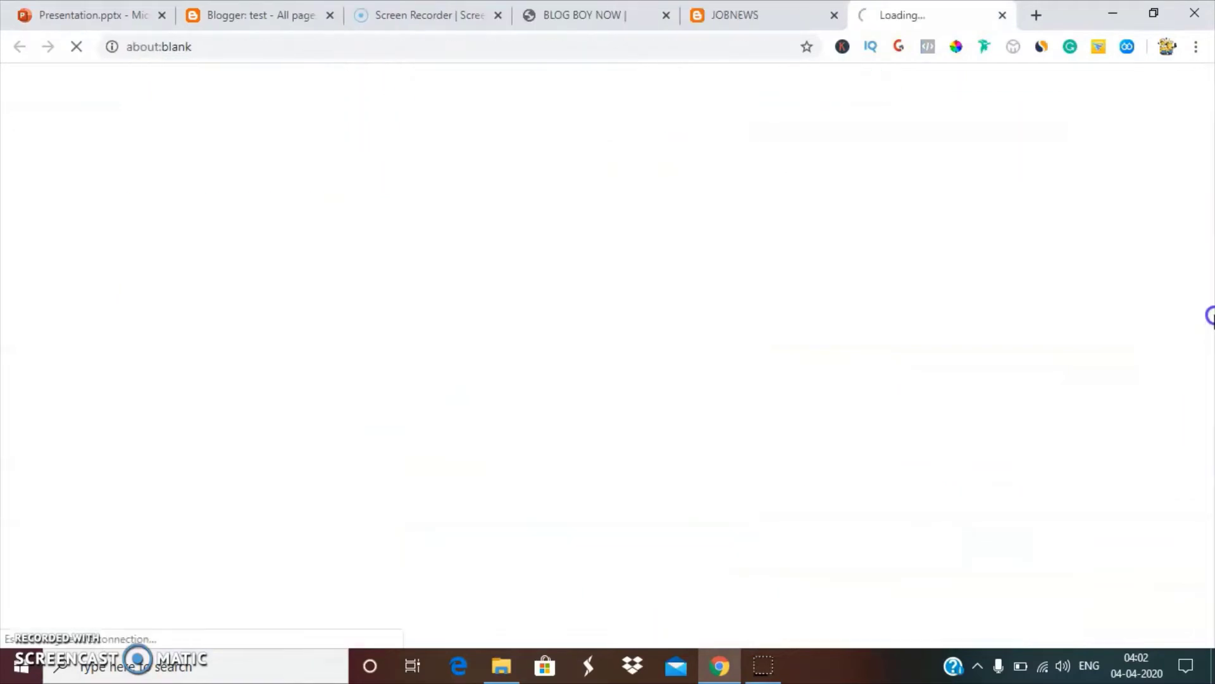
left_click(1005, 17)
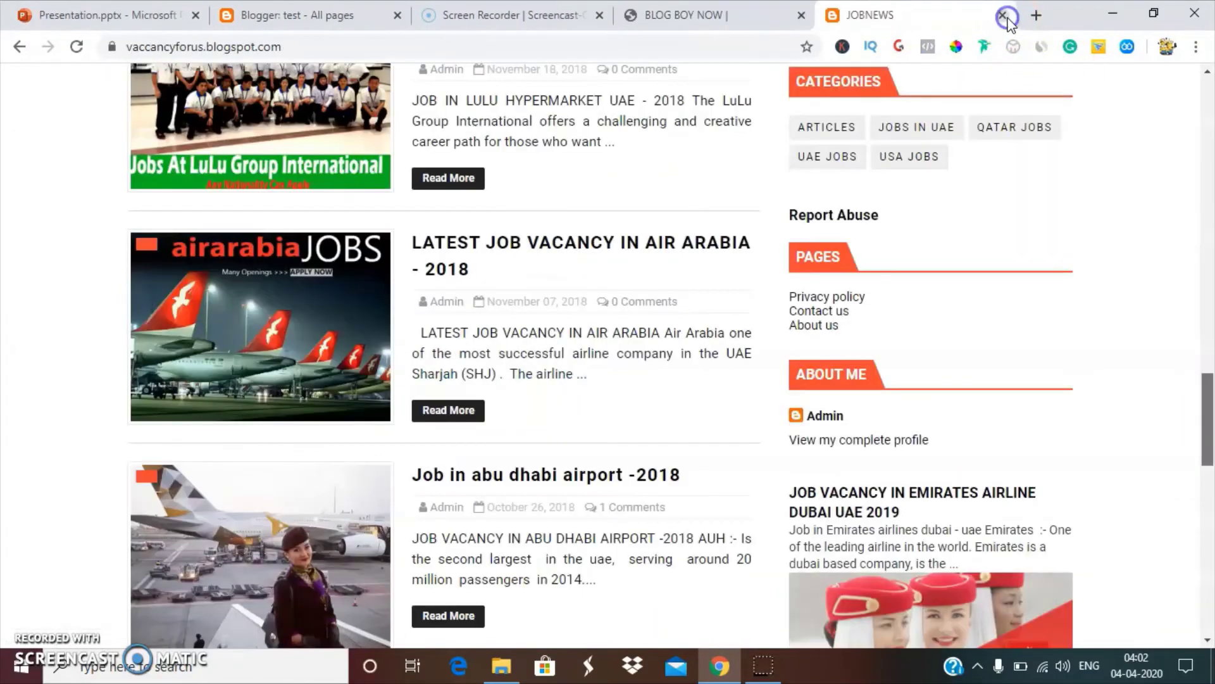
left_click_drag(1207, 419, 1093, 397)
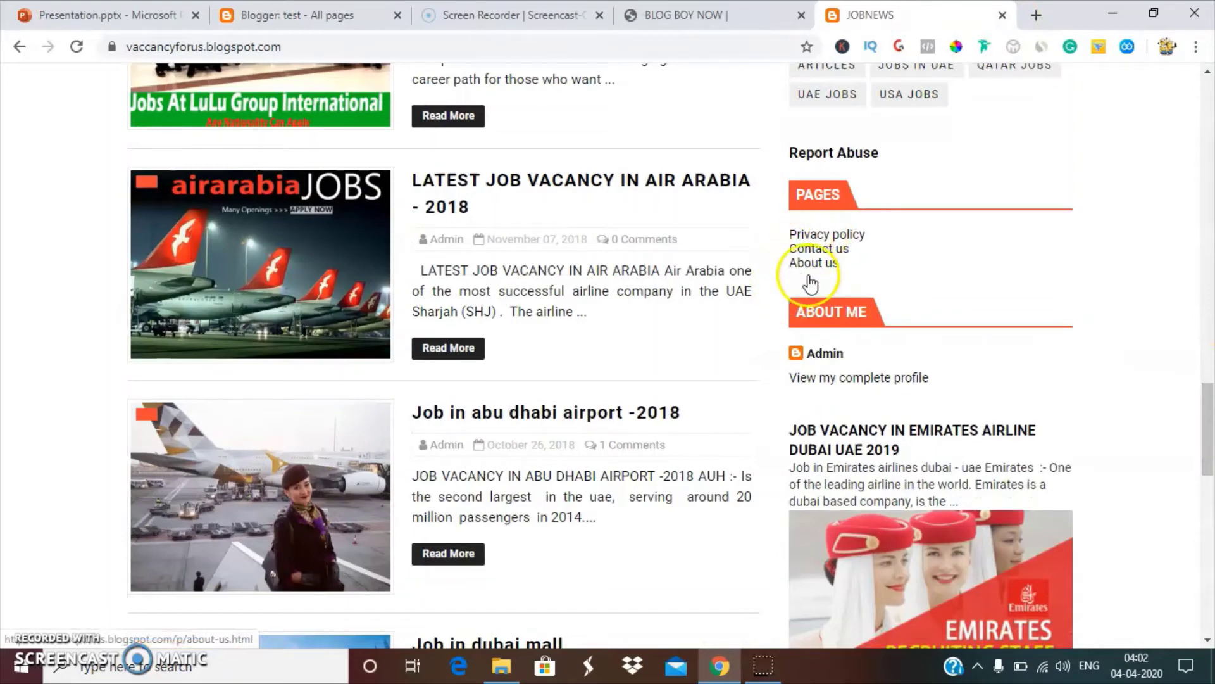
left_click(807, 240)
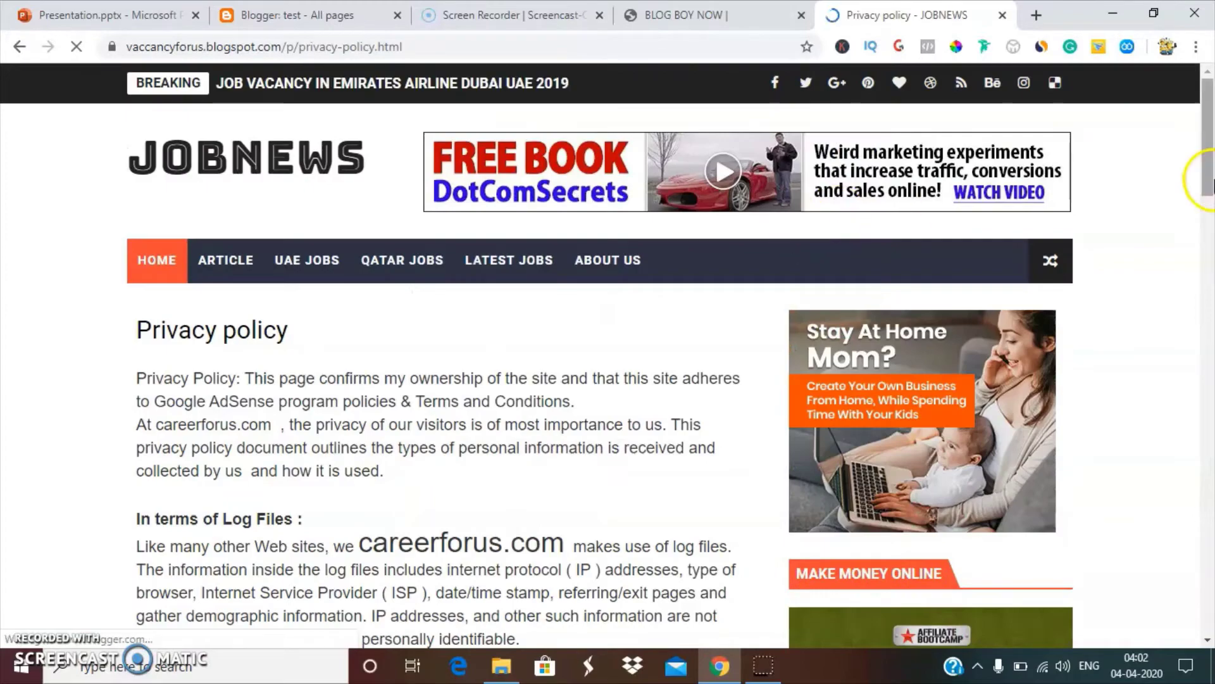
Read through the JOBNEWS privacy policy text, including the log files and cookies sections, and return to its beginning.
scroll(1212, 185, "down", 10)
scroll(1212, 190, "up", 7)
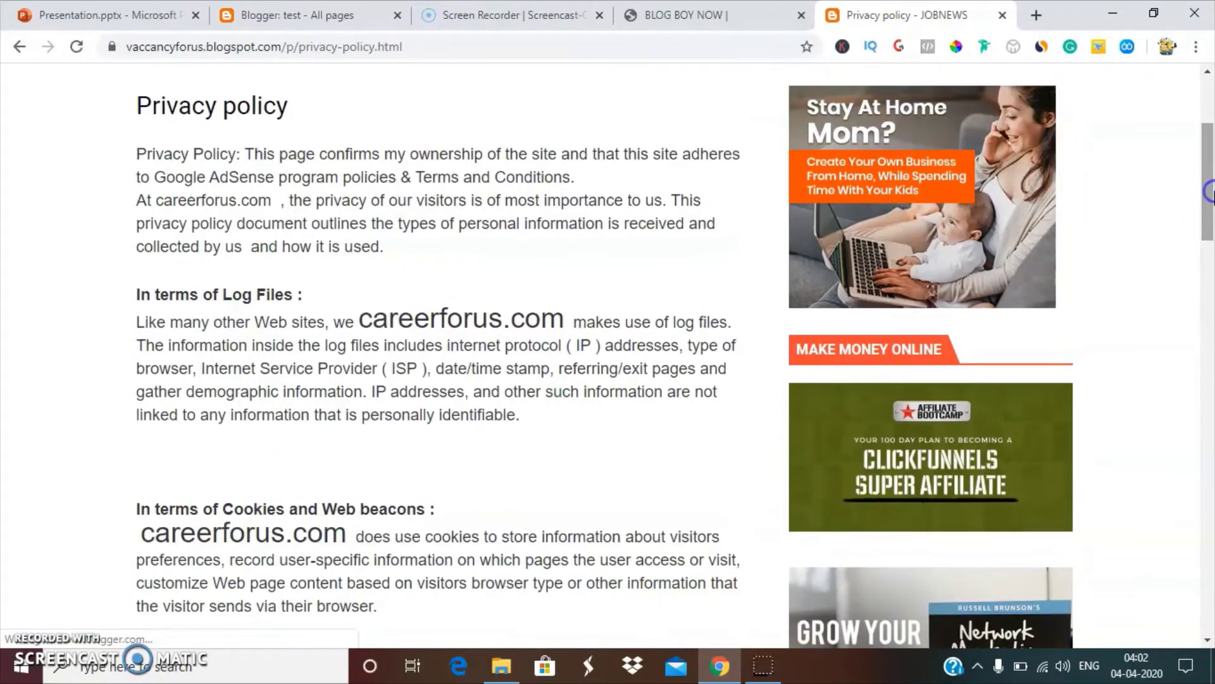
scroll(1209, 265, "down", 9)
scroll(1210, 269, "up", 2)
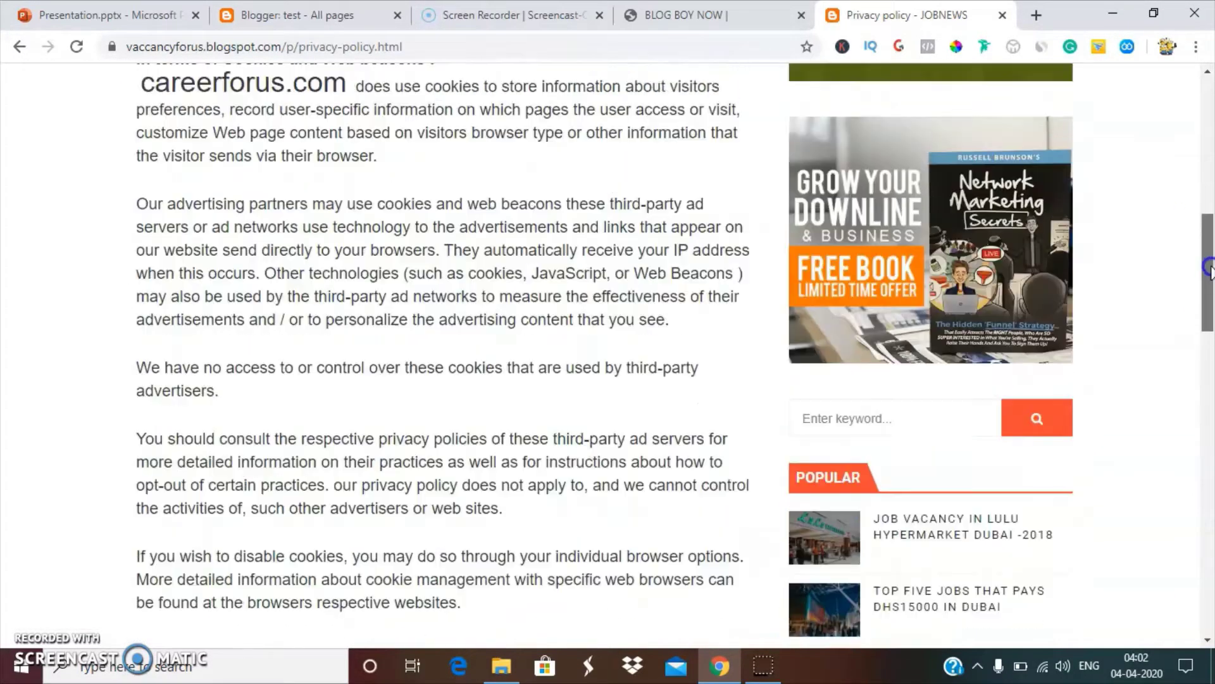
left_click_drag(1210, 269, 1210, 231)
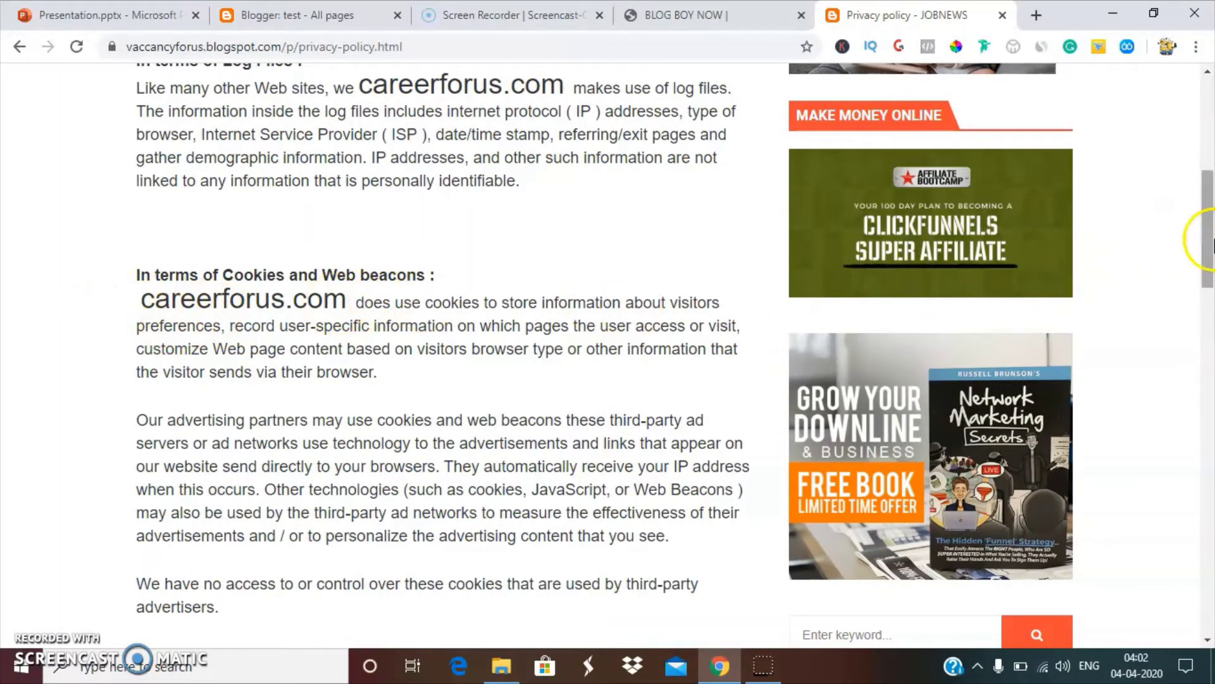
left_click_drag(1205, 234, 1209, 114)
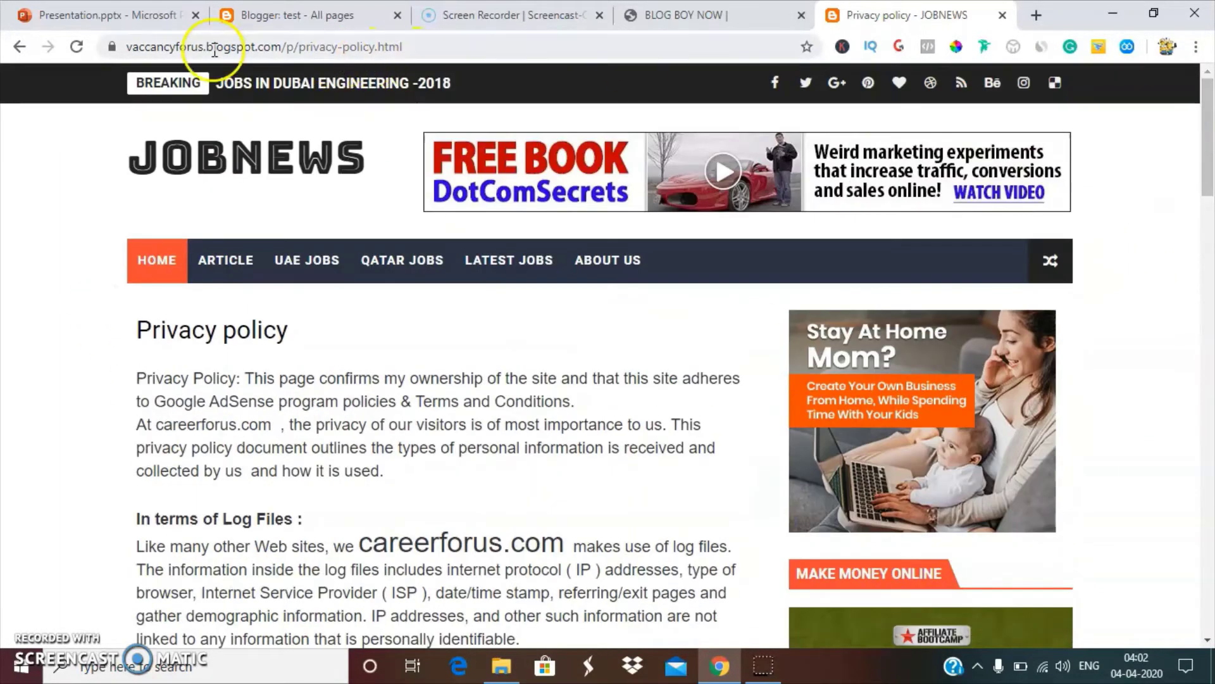
Start a new page on the test blog in Compose mode and title it "about us".
left_click(250, 19)
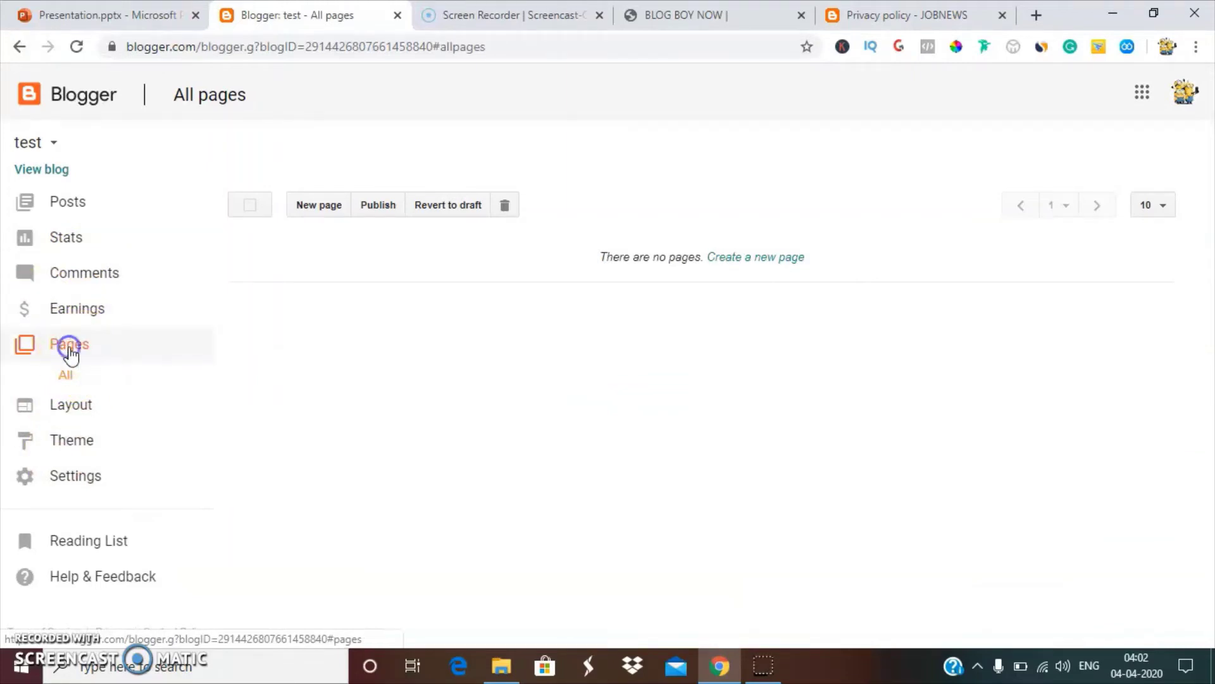
left_click(314, 215)
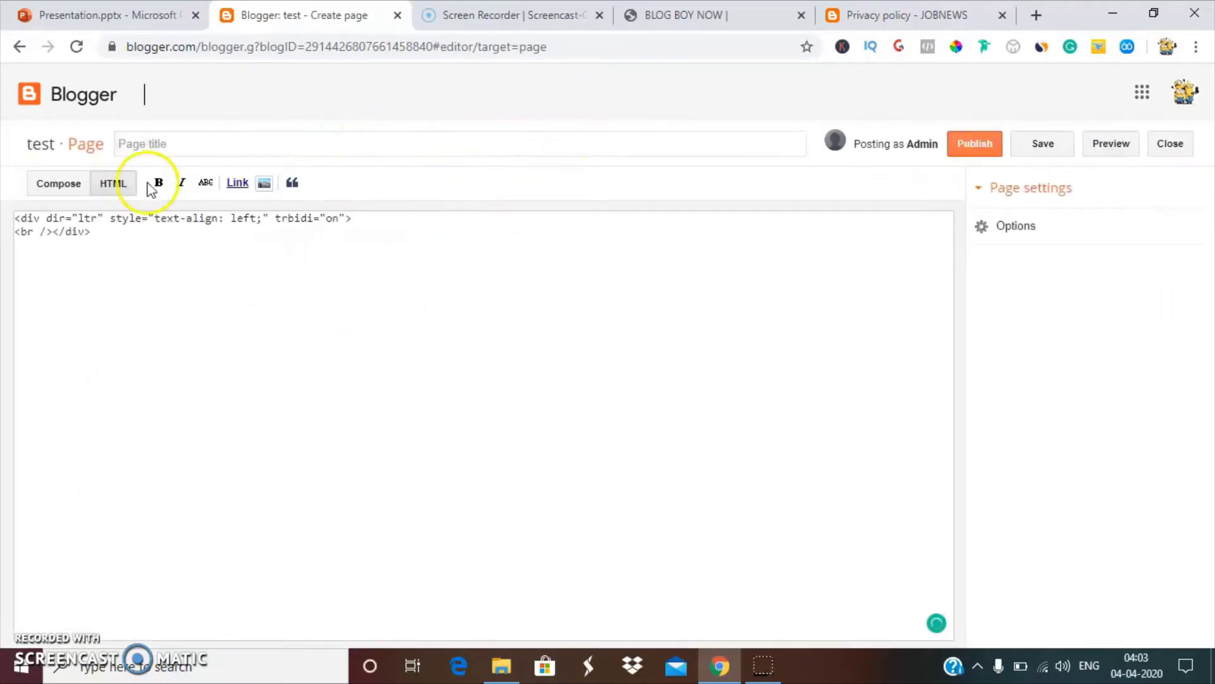
left_click(48, 192)
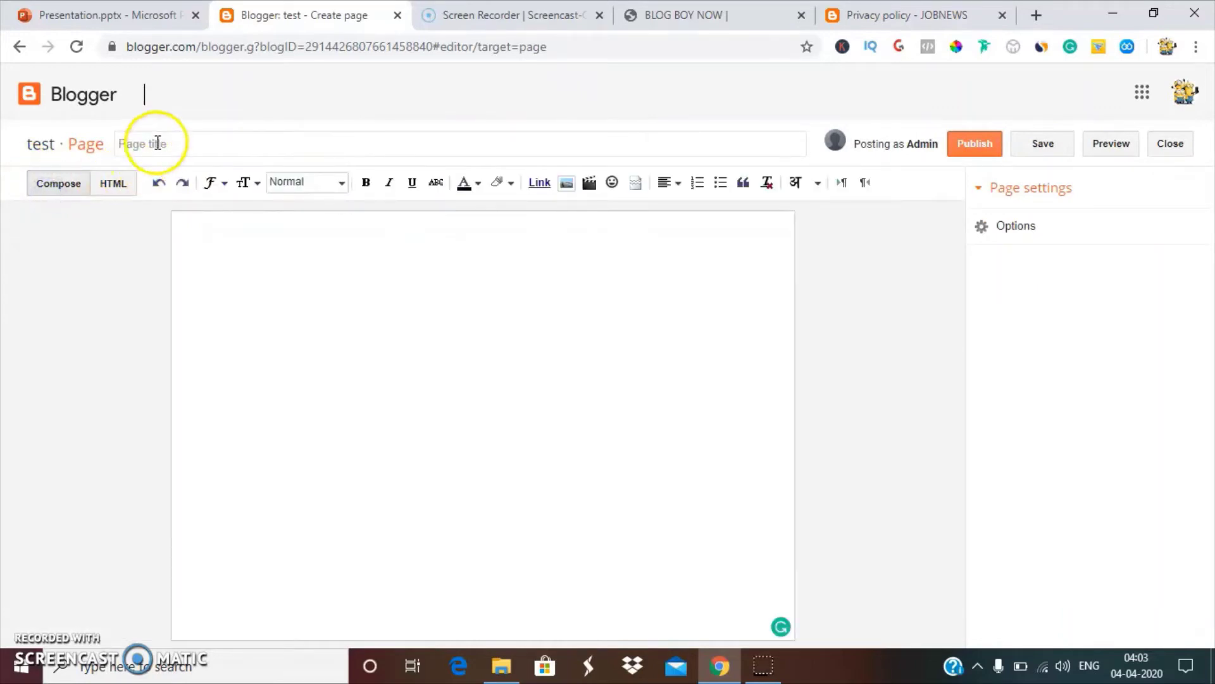
left_click(156, 142)
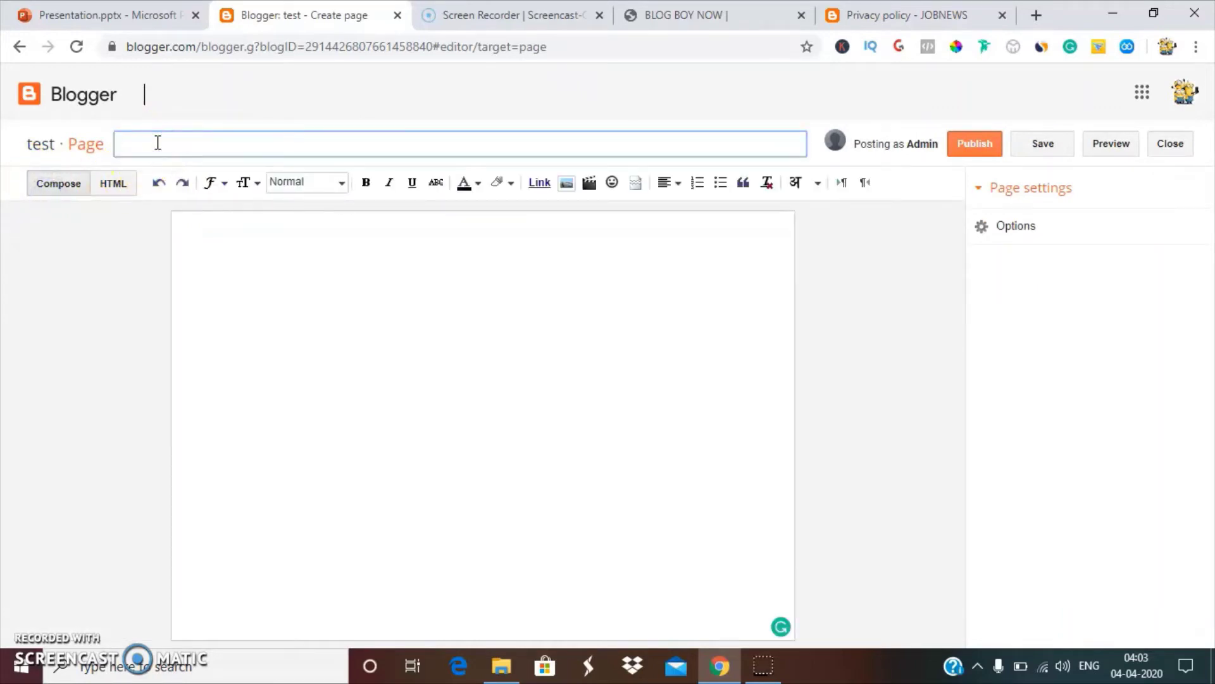
type("about us")
left_click(207, 238)
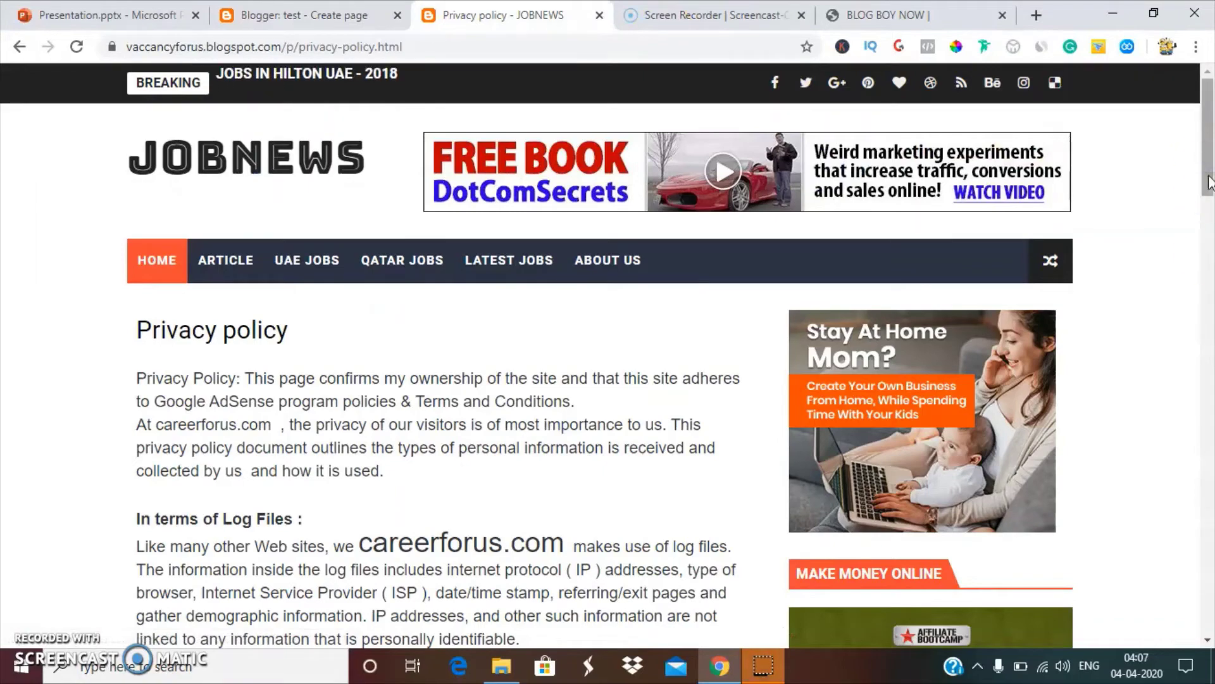
Enter "hskhkjd" as the body text of the about us page and publish it.
mouse_move(1209, 183)
left_mouse_down()
mouse_move(1208, 268)
mouse_move(1209, 183)
left_mouse_up()
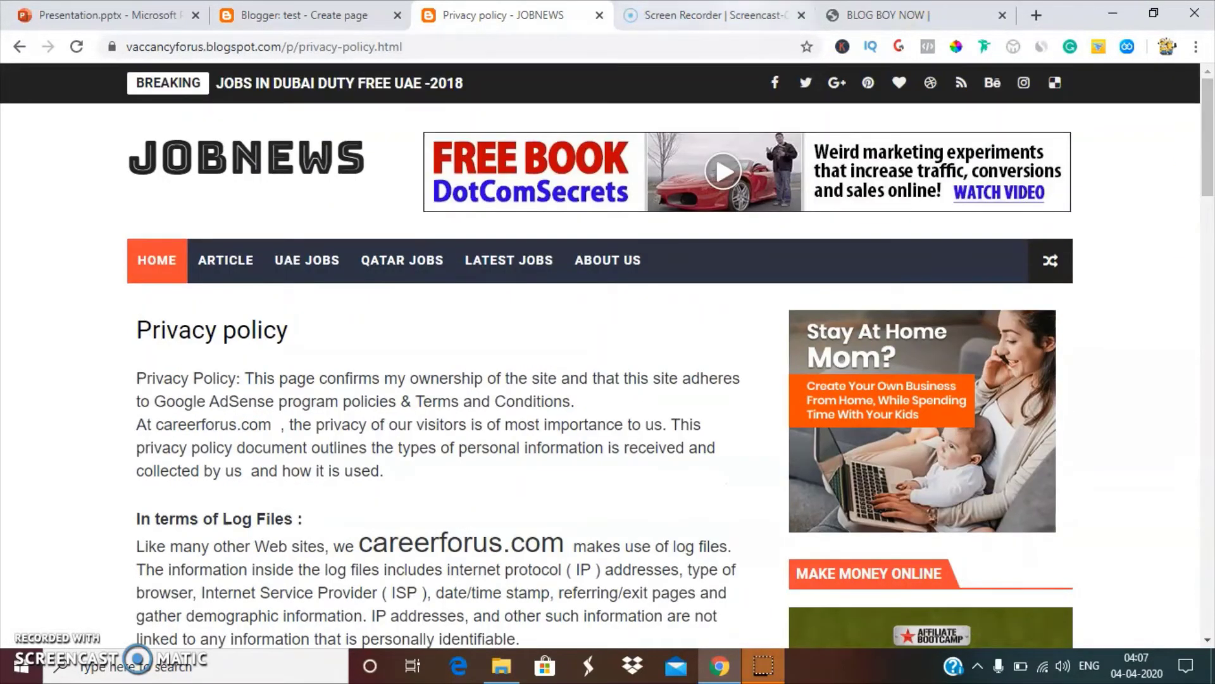
left_click(297, 15)
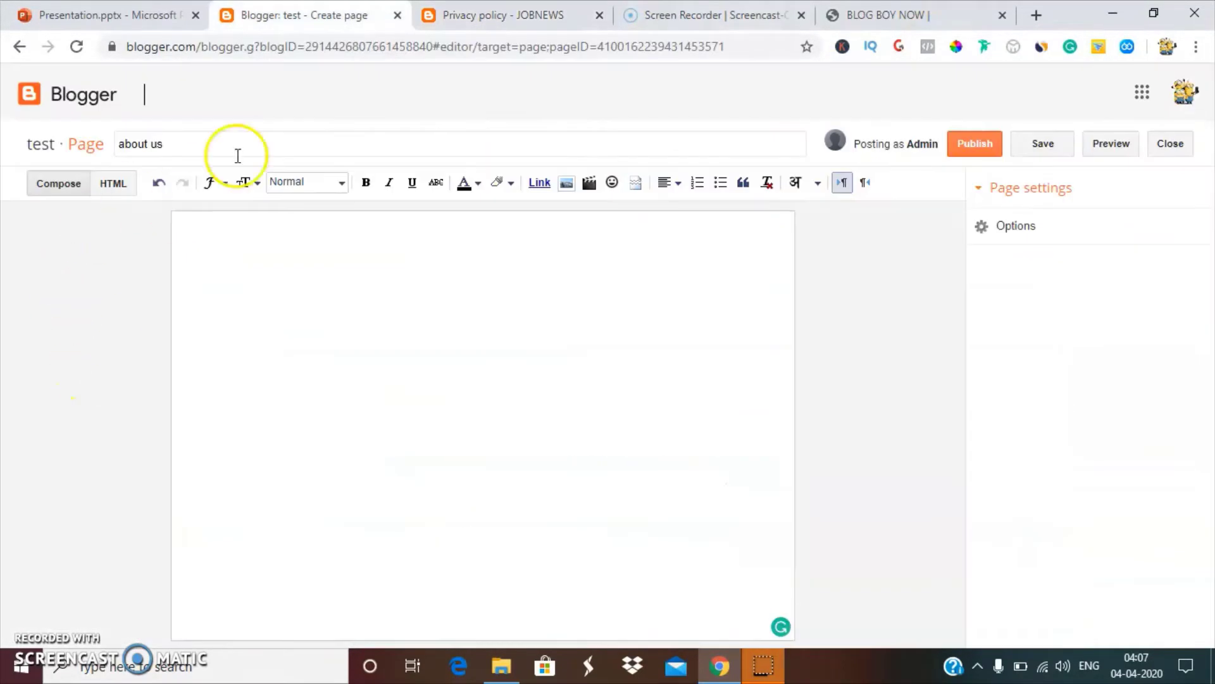
left_click(678, 217)
type("hskhkjd")
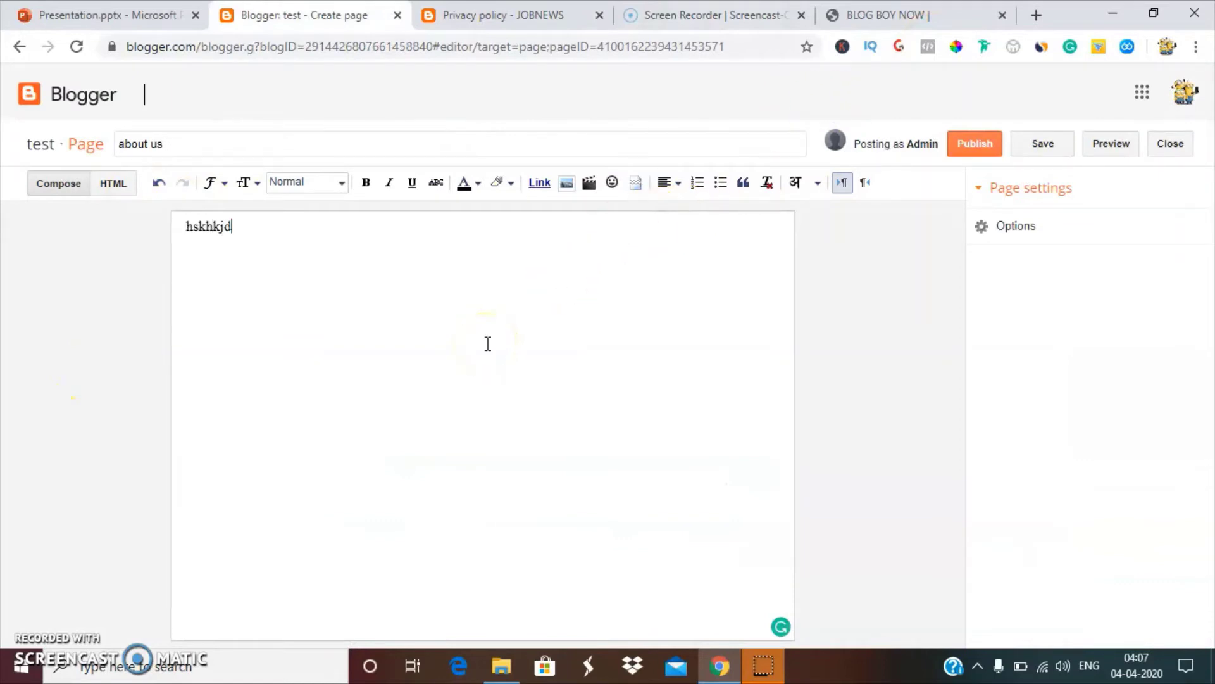
left_click(977, 152)
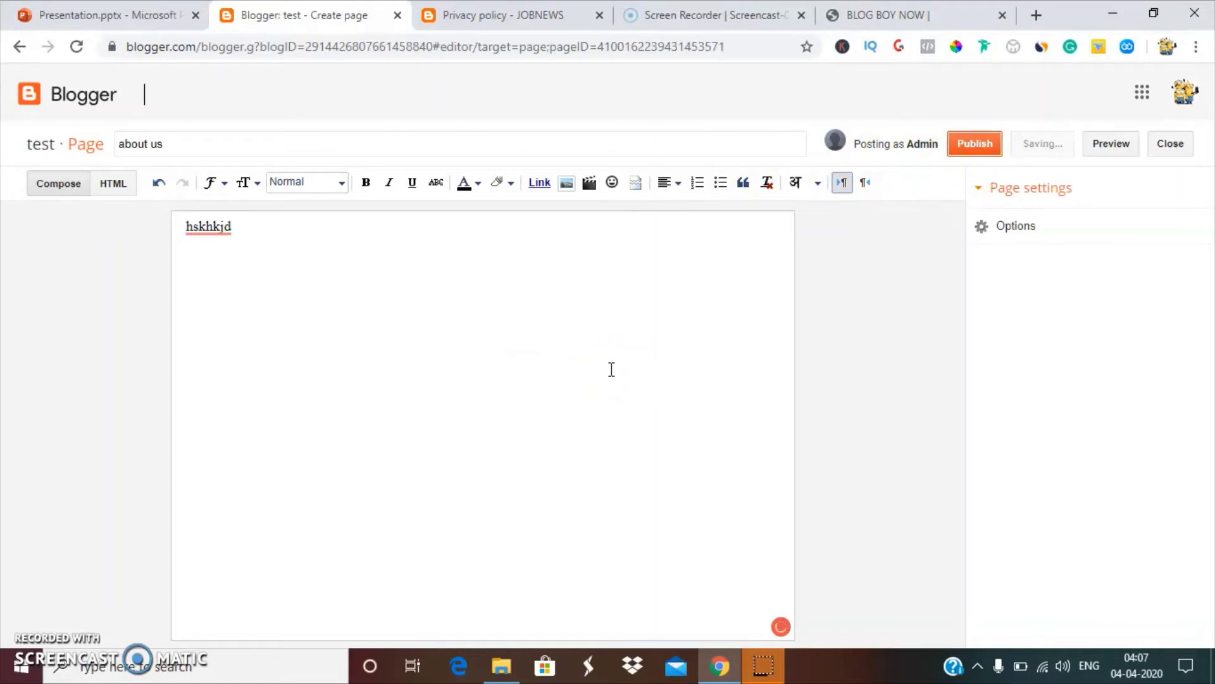
left_click(975, 143)
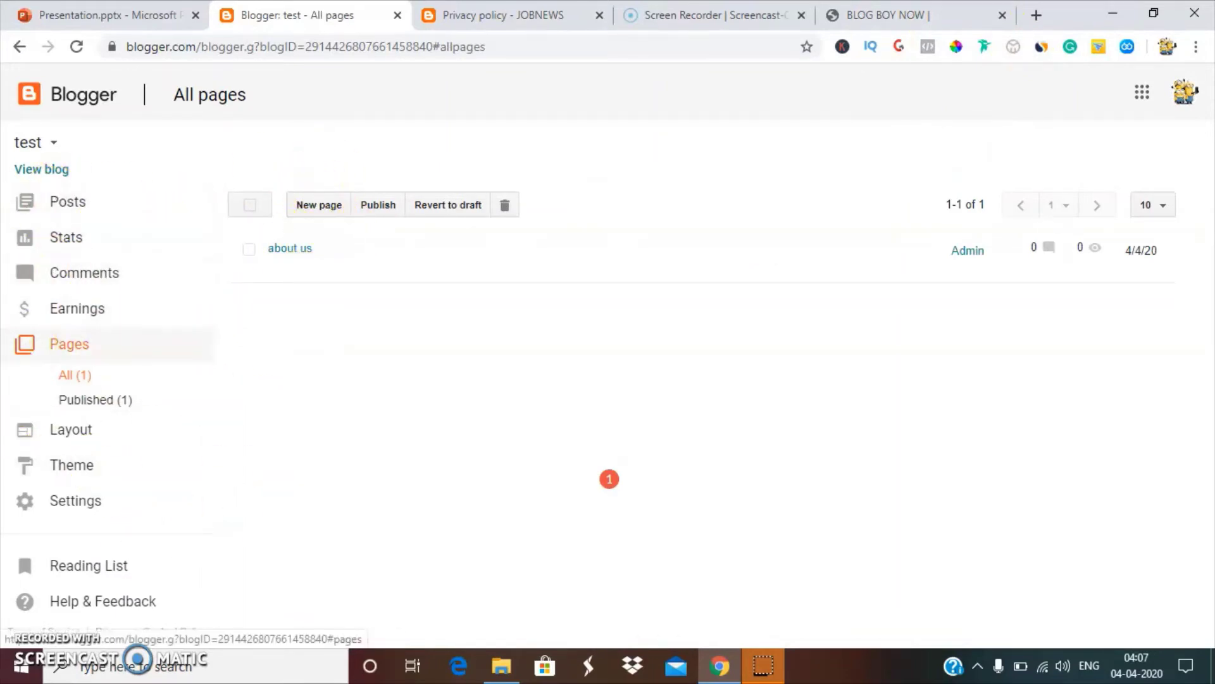
Consult the "Do this you will not fail" slide and open a blank new post on the test blog.
left_click(104, 24)
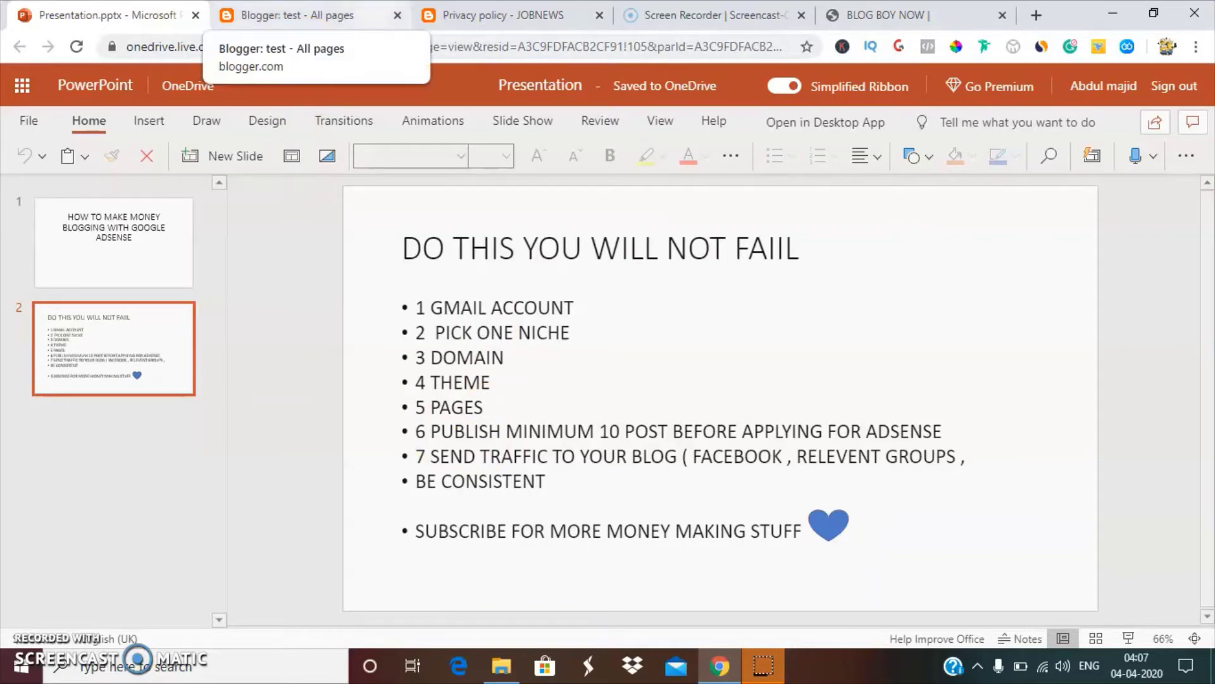
left_click(287, 14)
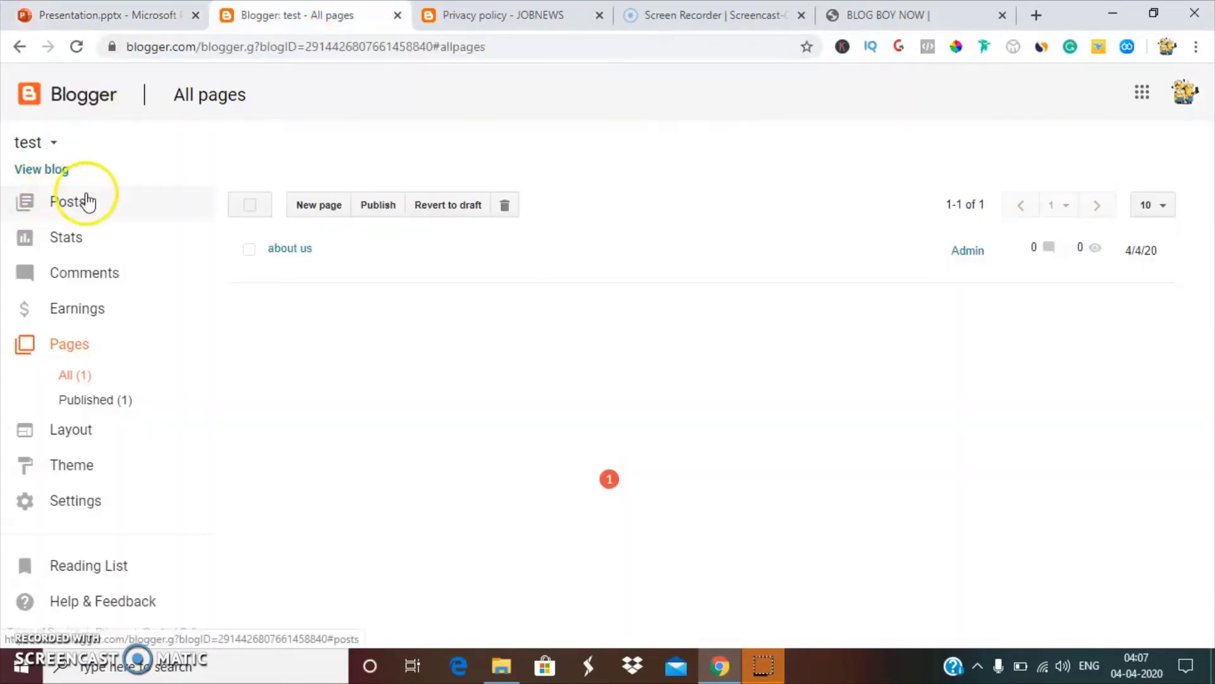
left_click(38, 201)
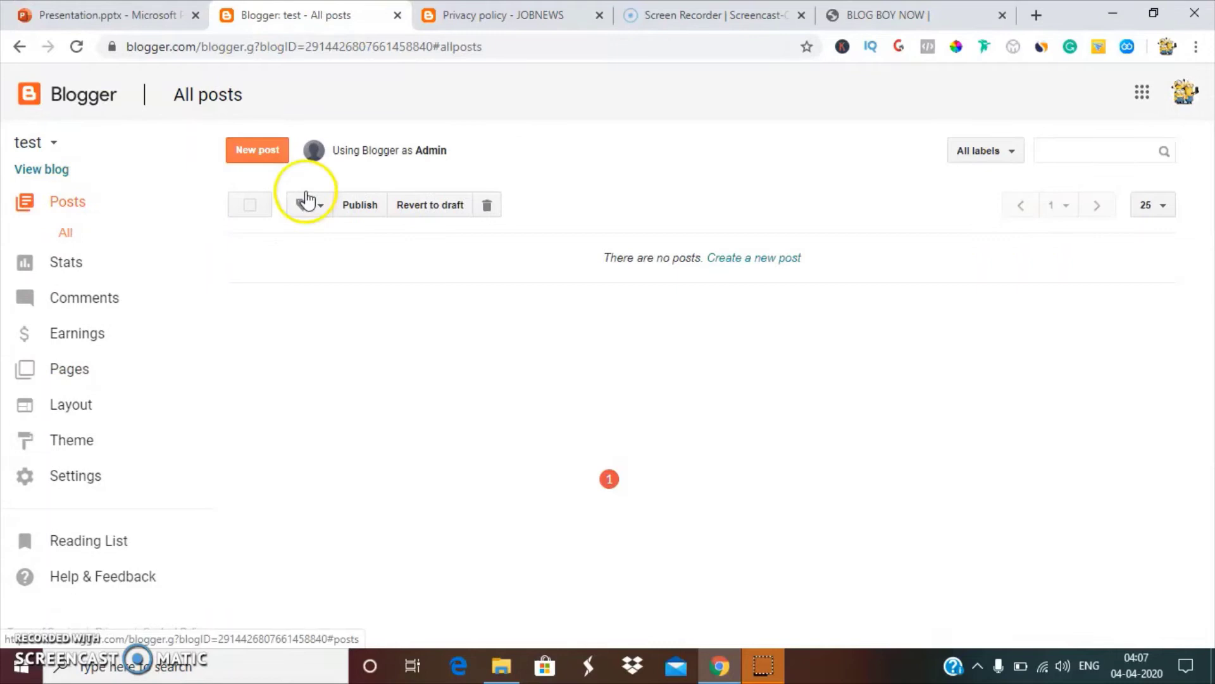
left_click(258, 151)
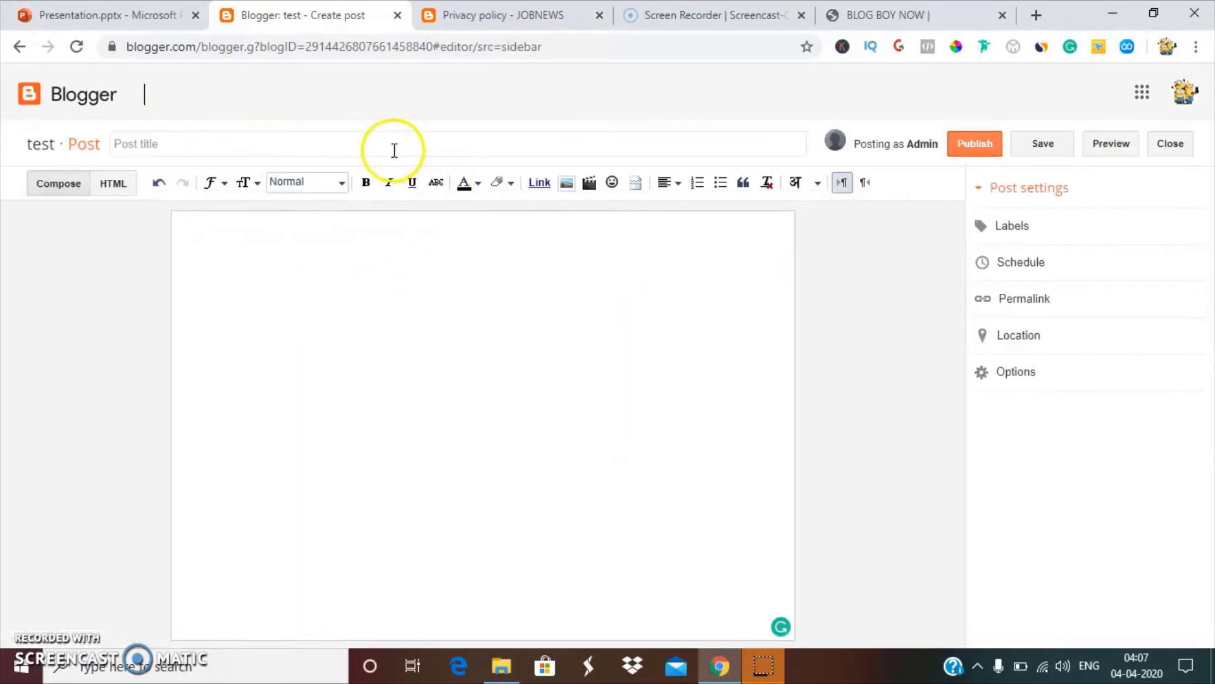
left_click(393, 149)
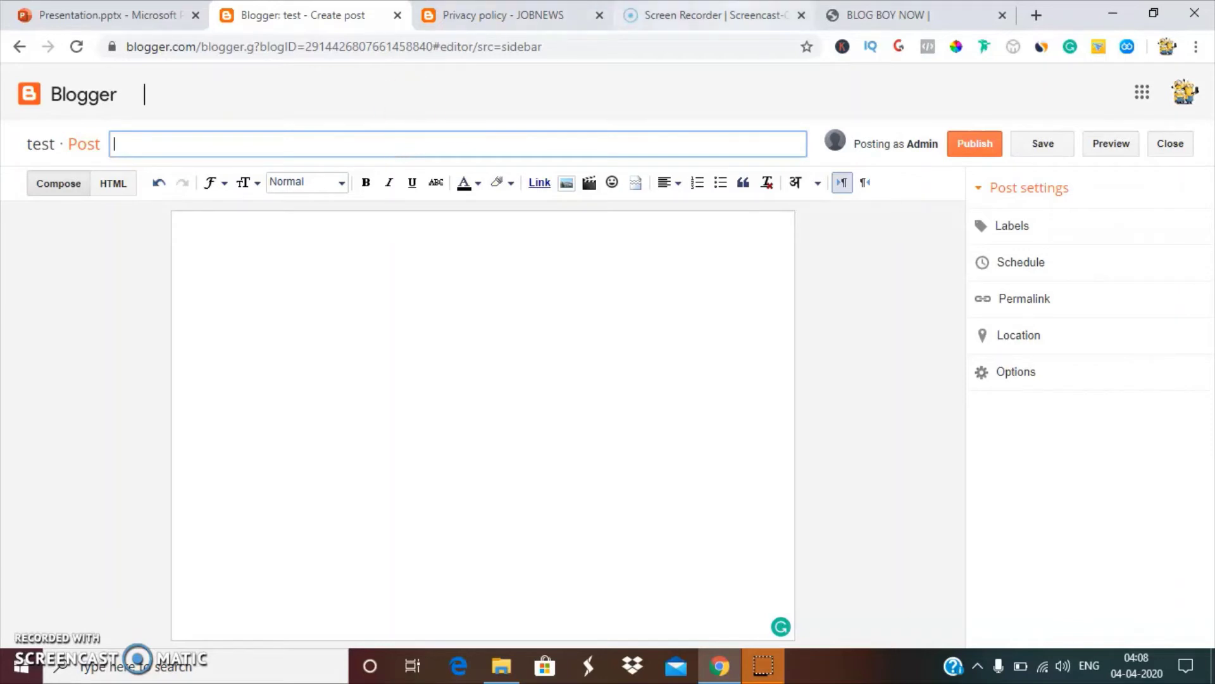
Look at the BLOG BOY NOW home page and return to the blank post on the test blog.
left_click(886, 14)
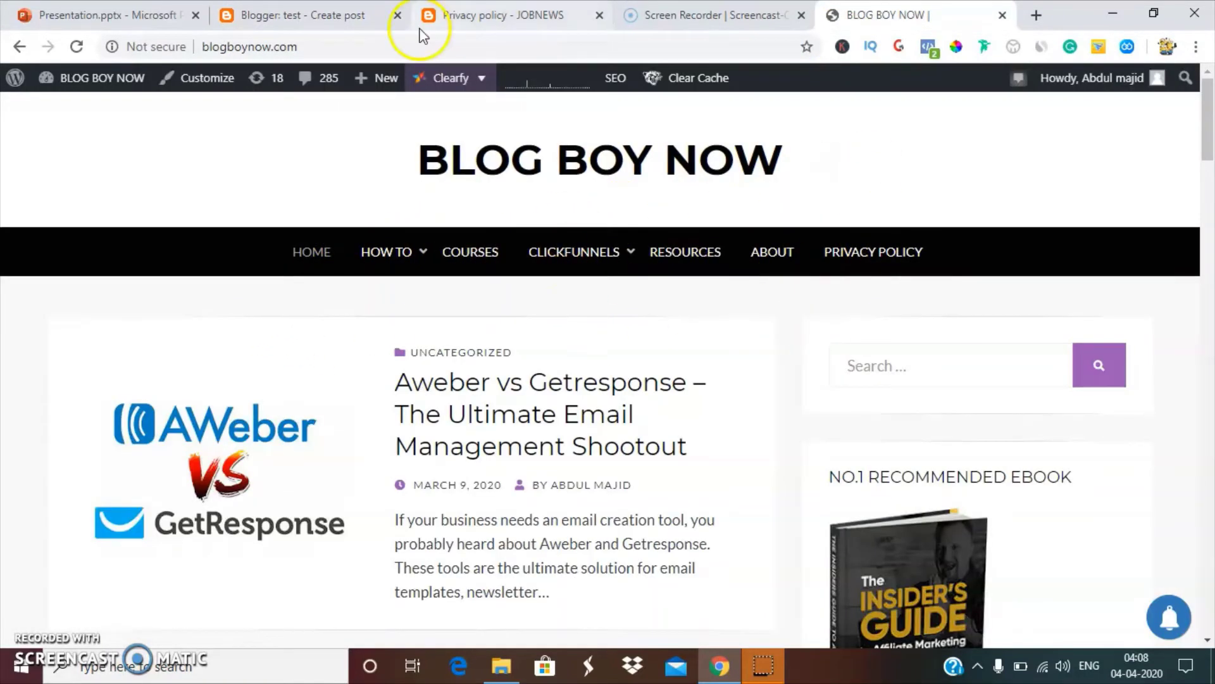
left_click(298, 15)
left_click(267, 253)
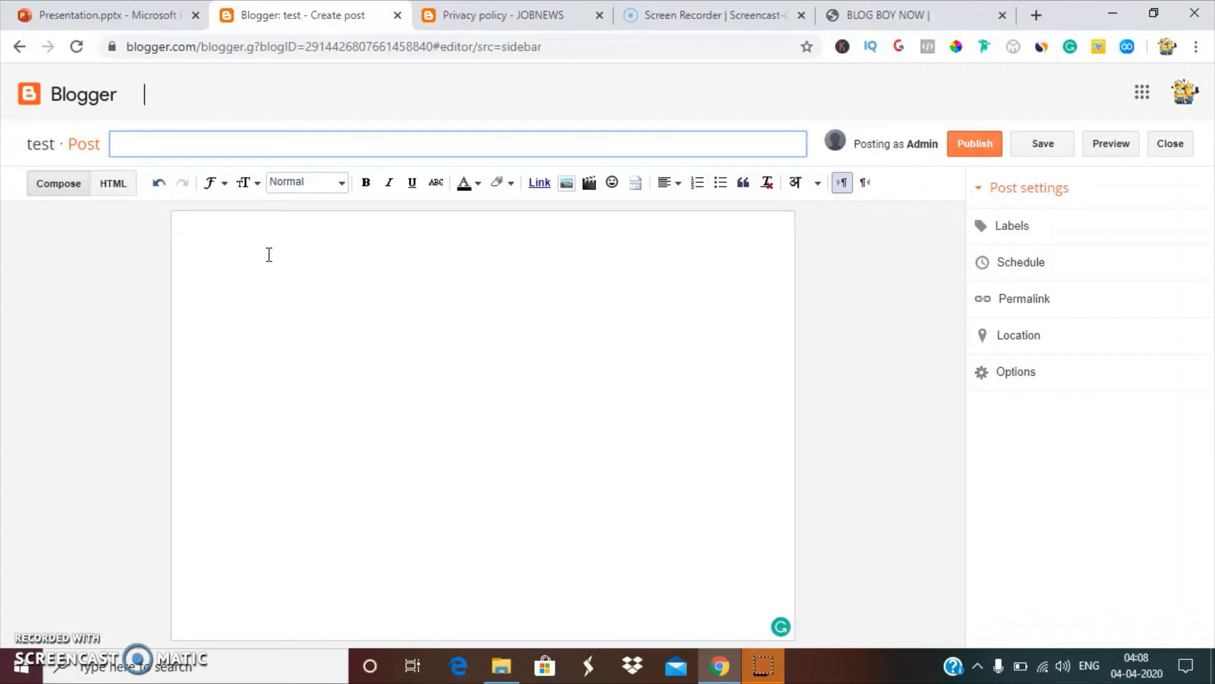
Review the blogging checklist slide in the presentation and look over the JOBNEWS site's privacy policy page.
left_click(108, 15)
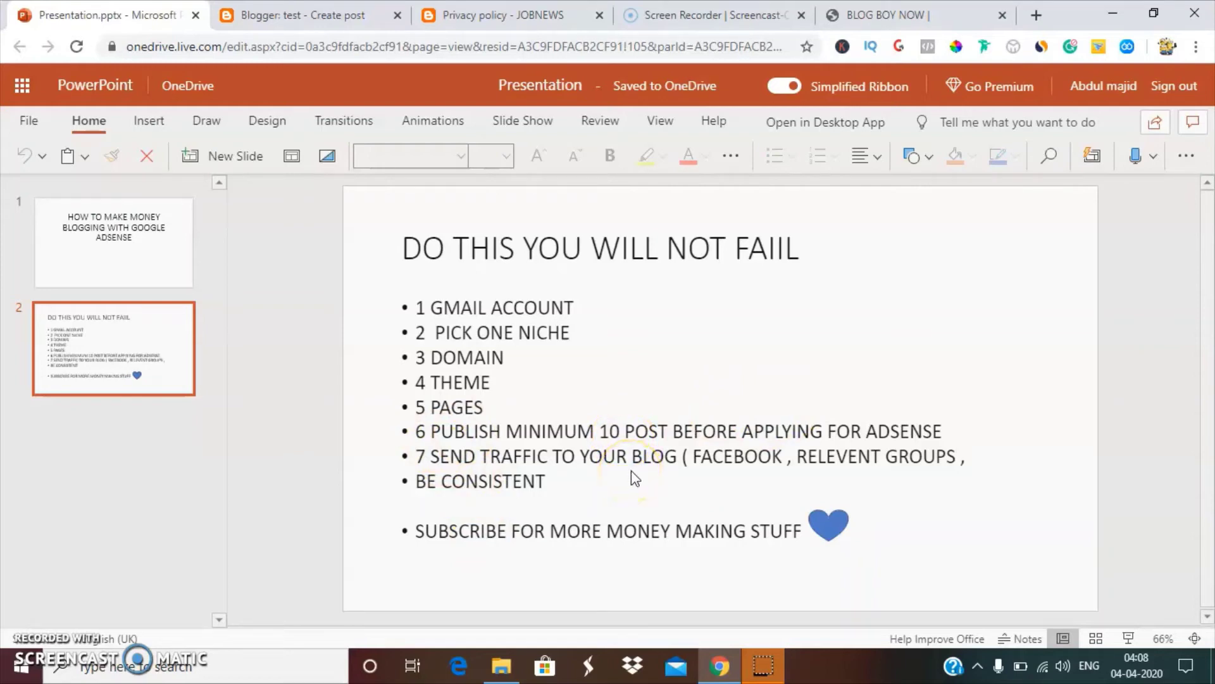
left_click(503, 14)
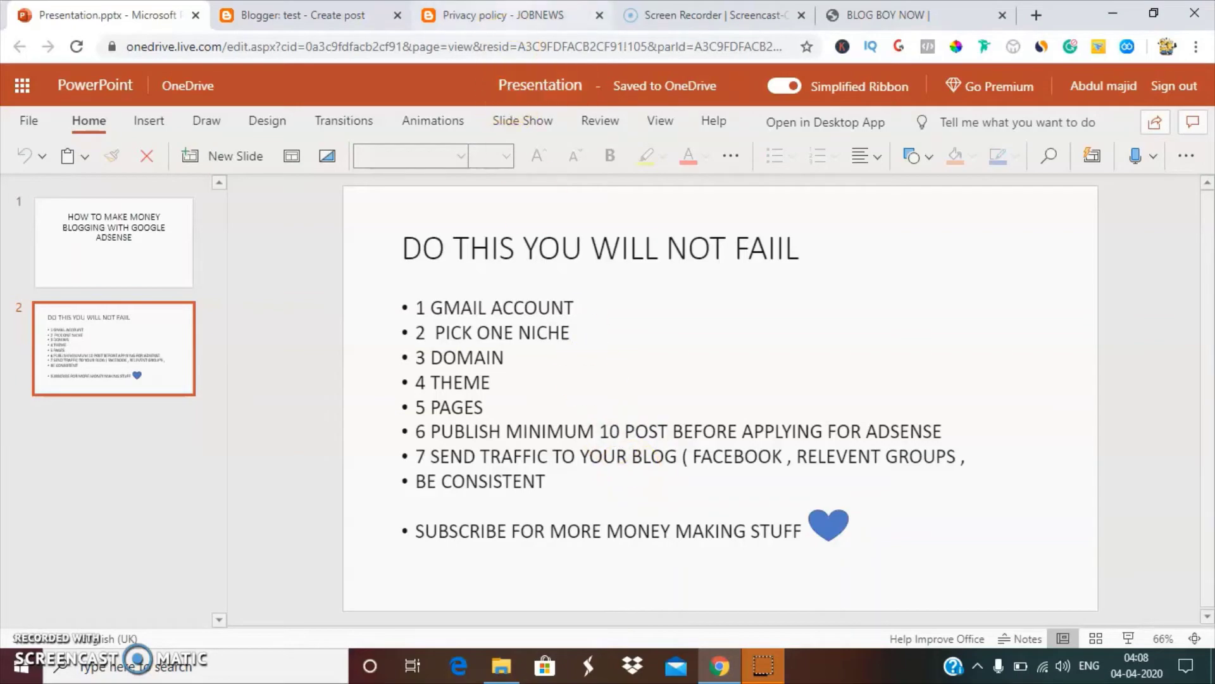
left_click_drag(1210, 139, 1210, 85)
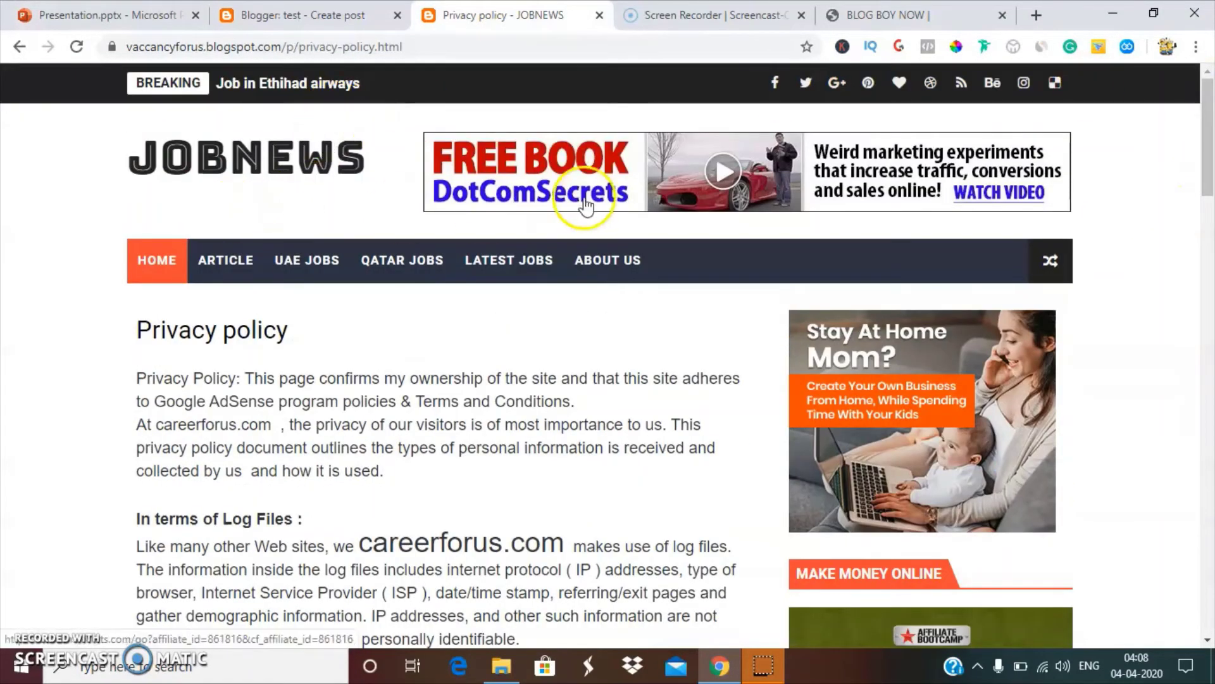
left_click_drag(1211, 146, 1210, 291)
left_click_drag(1206, 336, 1209, 158)
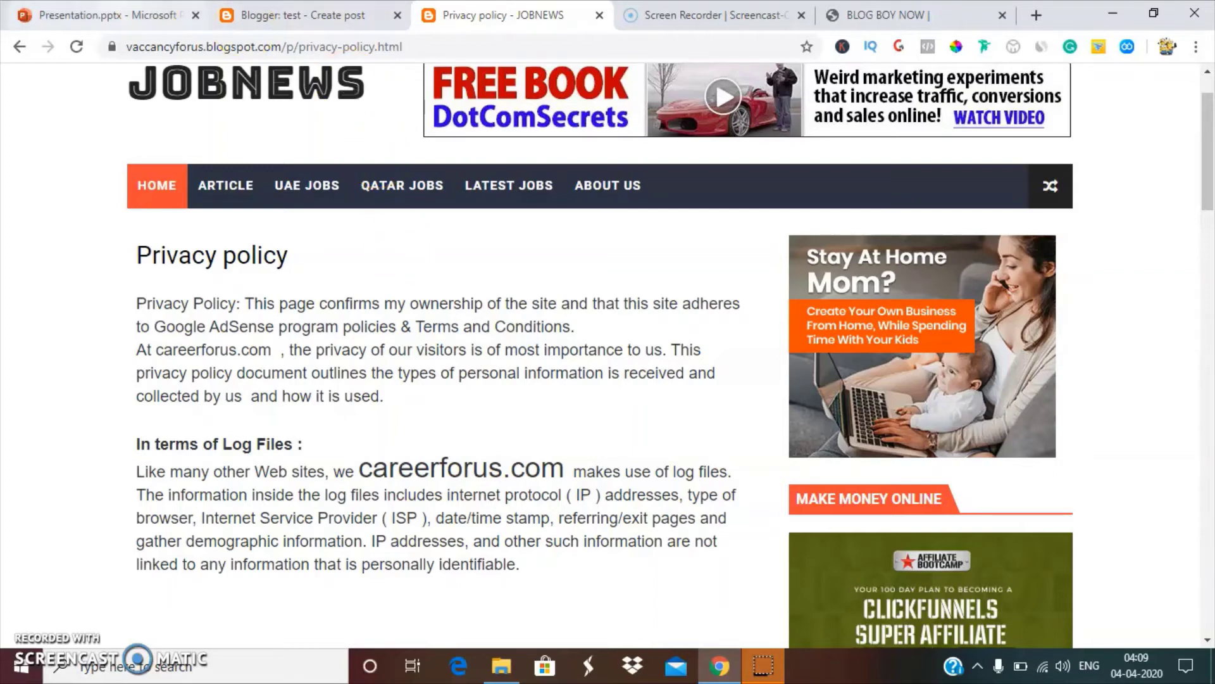
Leave the blank post, switch Blogger to the JOBNEWS blog and look over its list of posts.
left_click(265, 15)
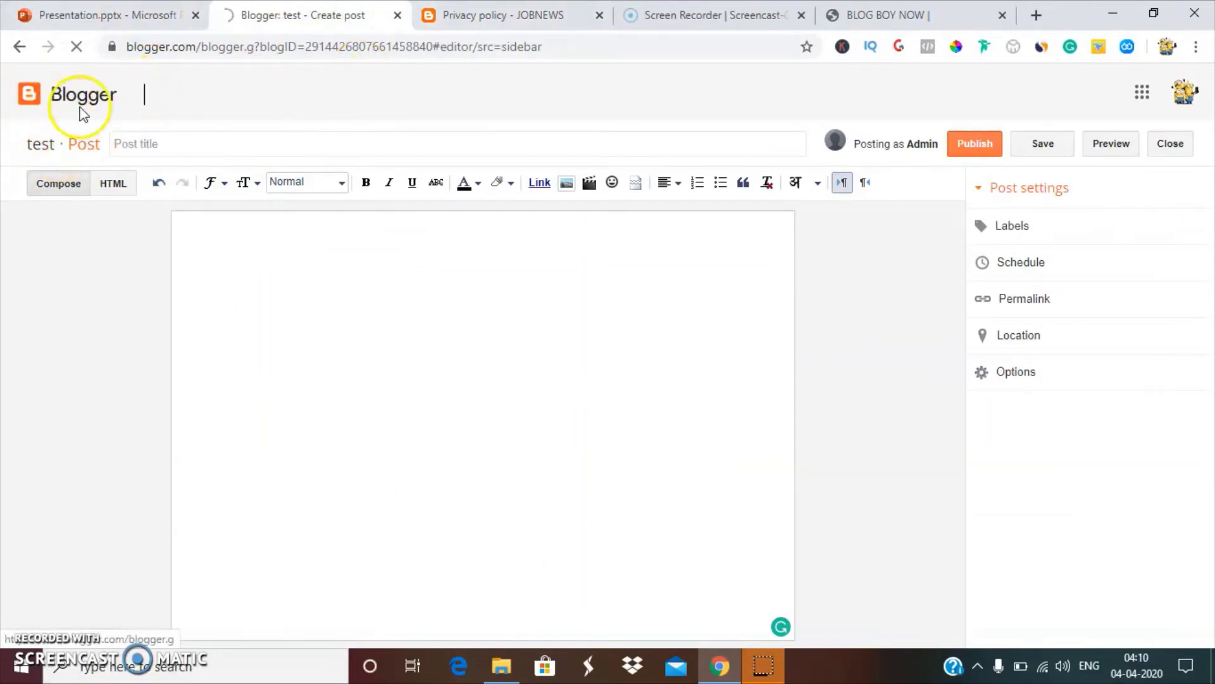
left_click(39, 103)
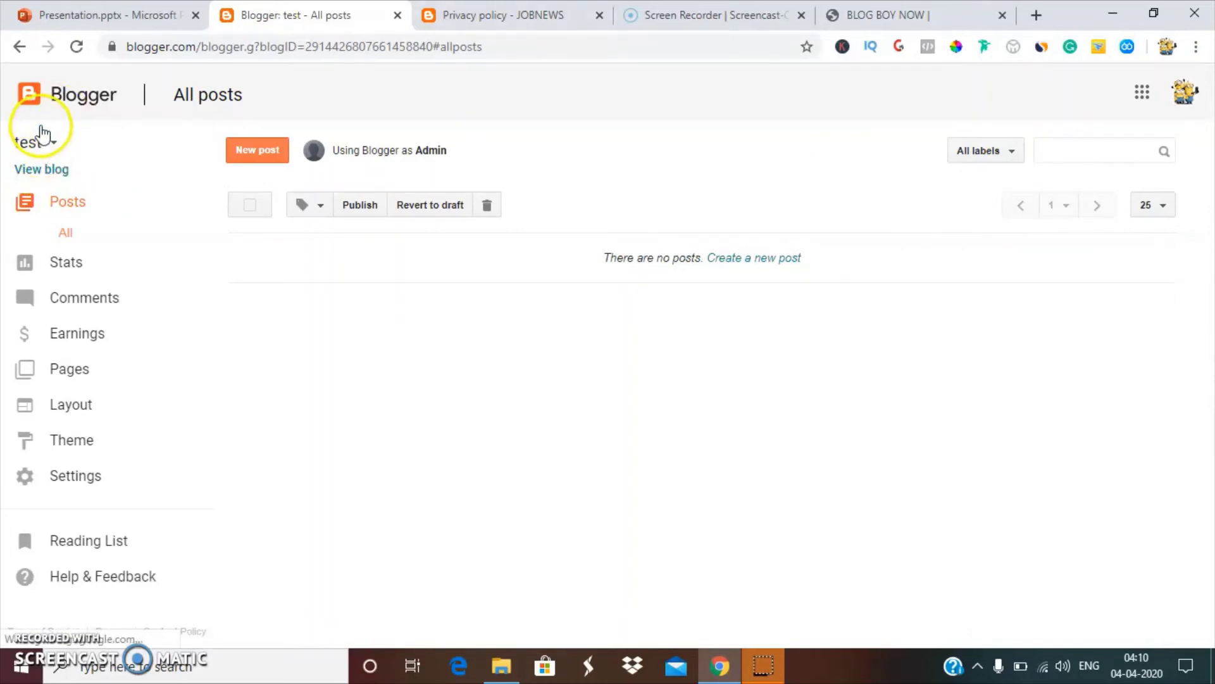
left_click(45, 142)
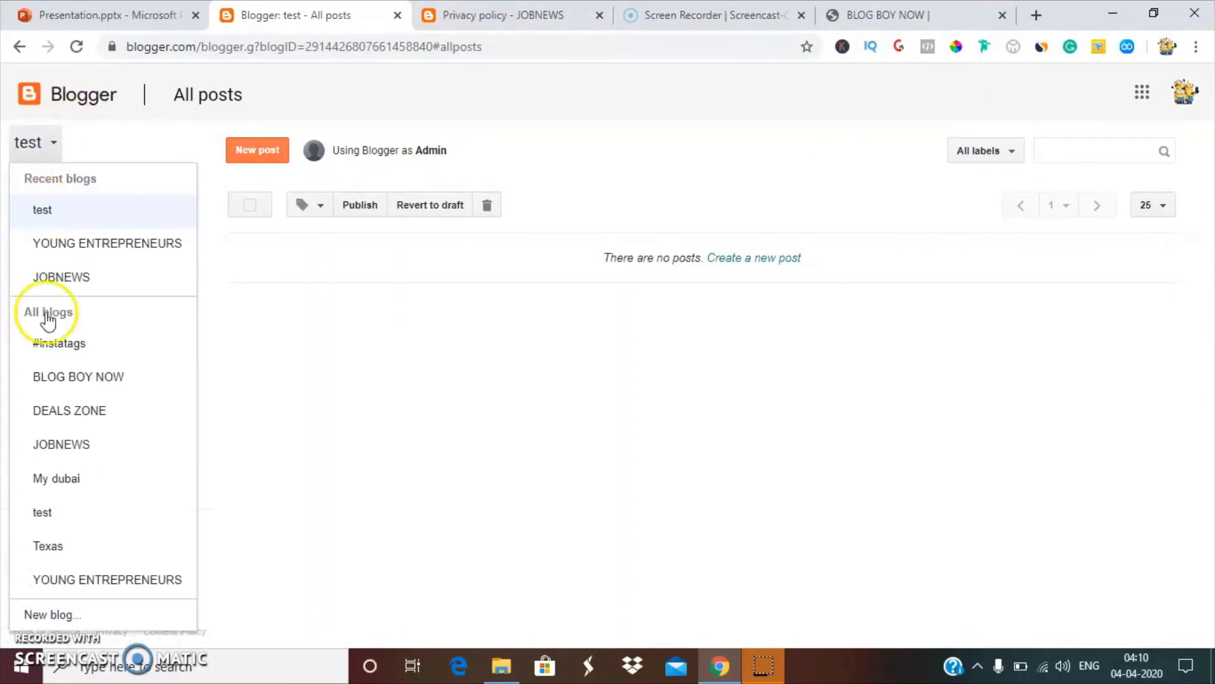
left_click(70, 274)
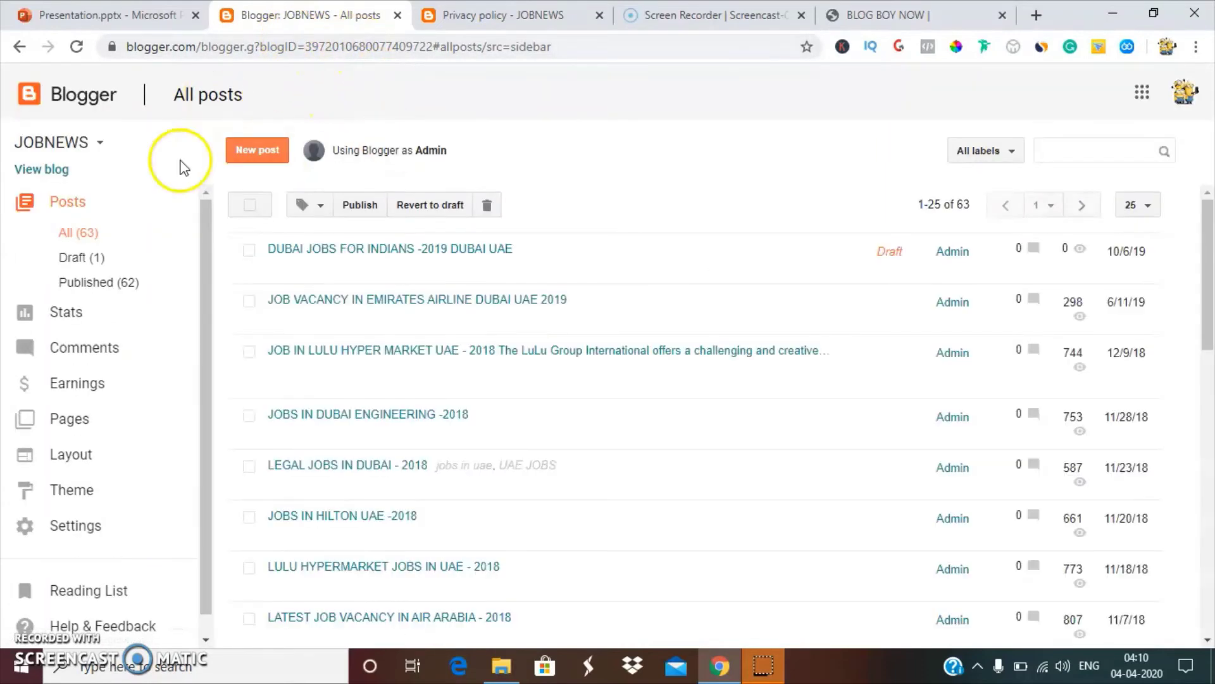
mouse_move(285, 265)
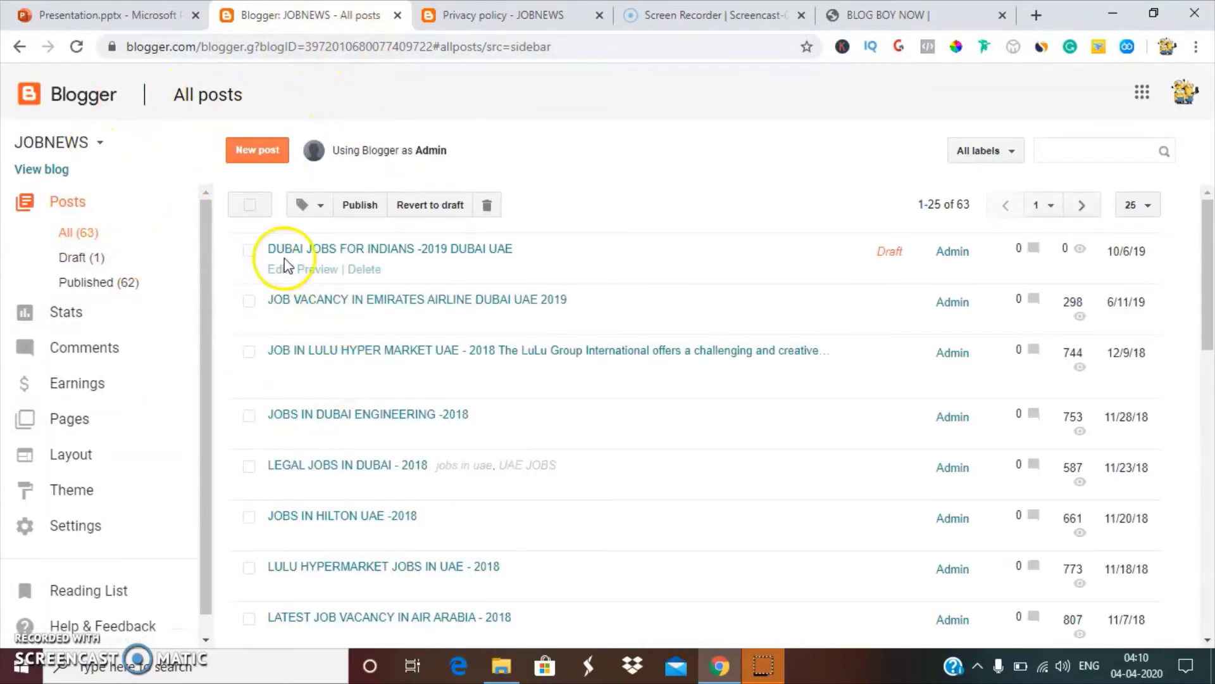
left_click(203, 404)
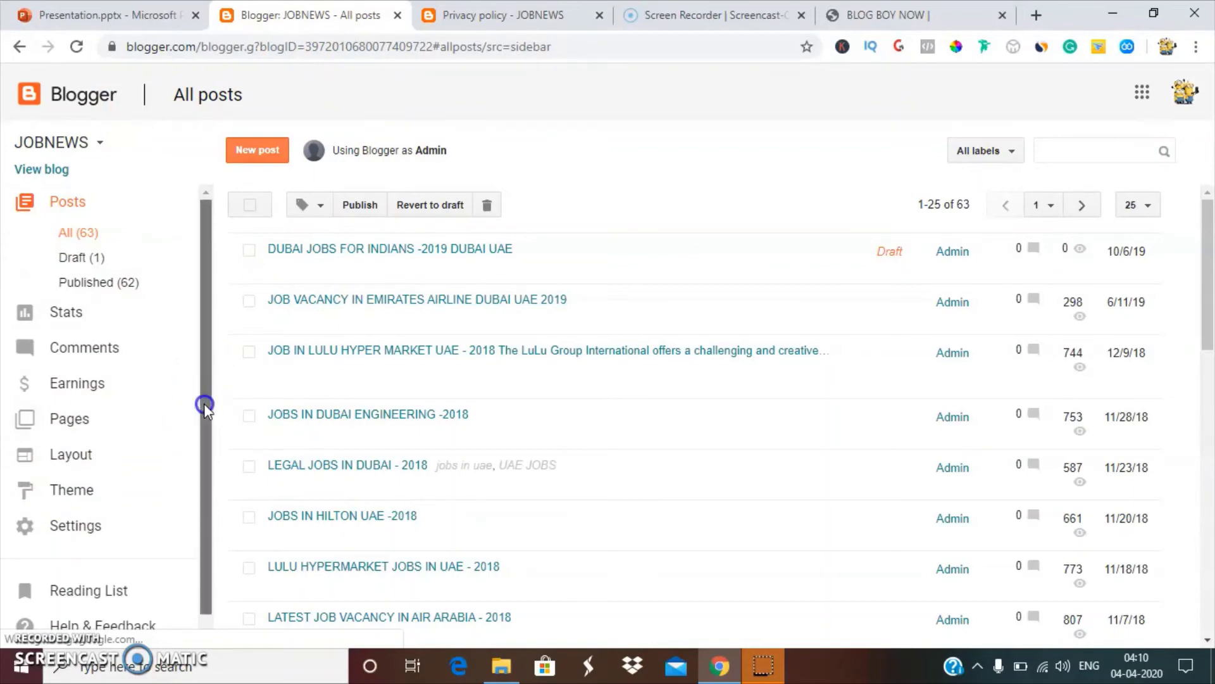
left_click_drag(204, 404, 200, 567)
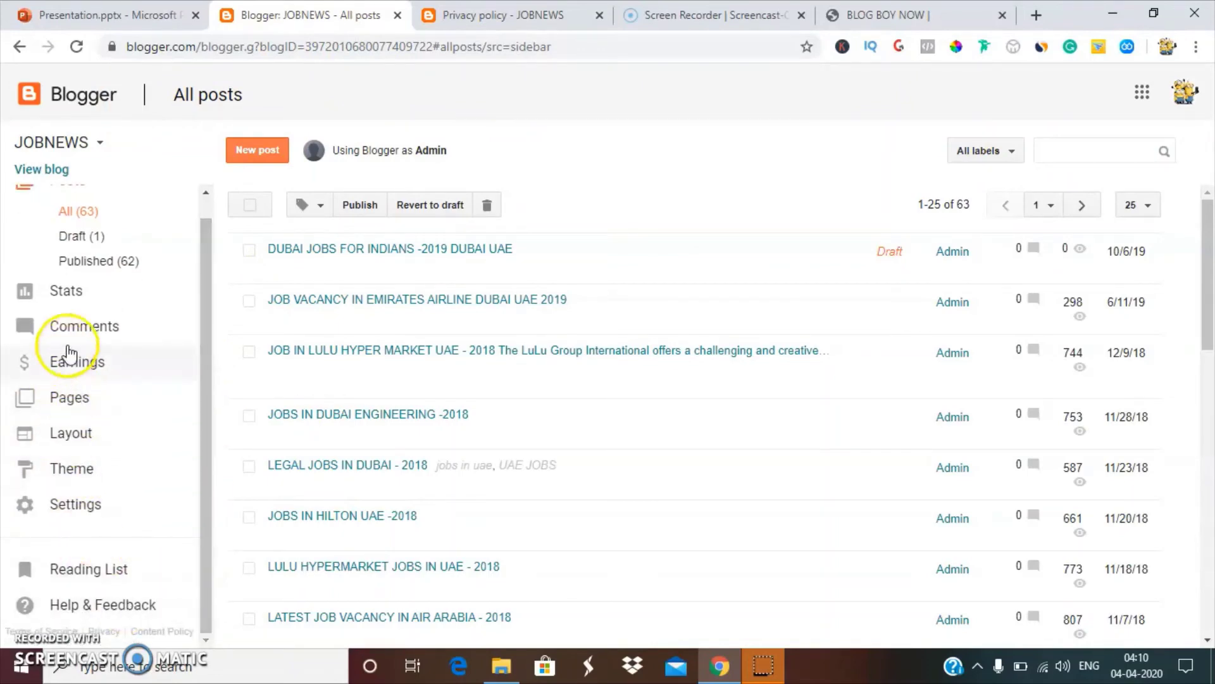
Open the JOBNEWS blog's statistics and examine its followers, posts, comments and page view figures.
left_click(74, 303)
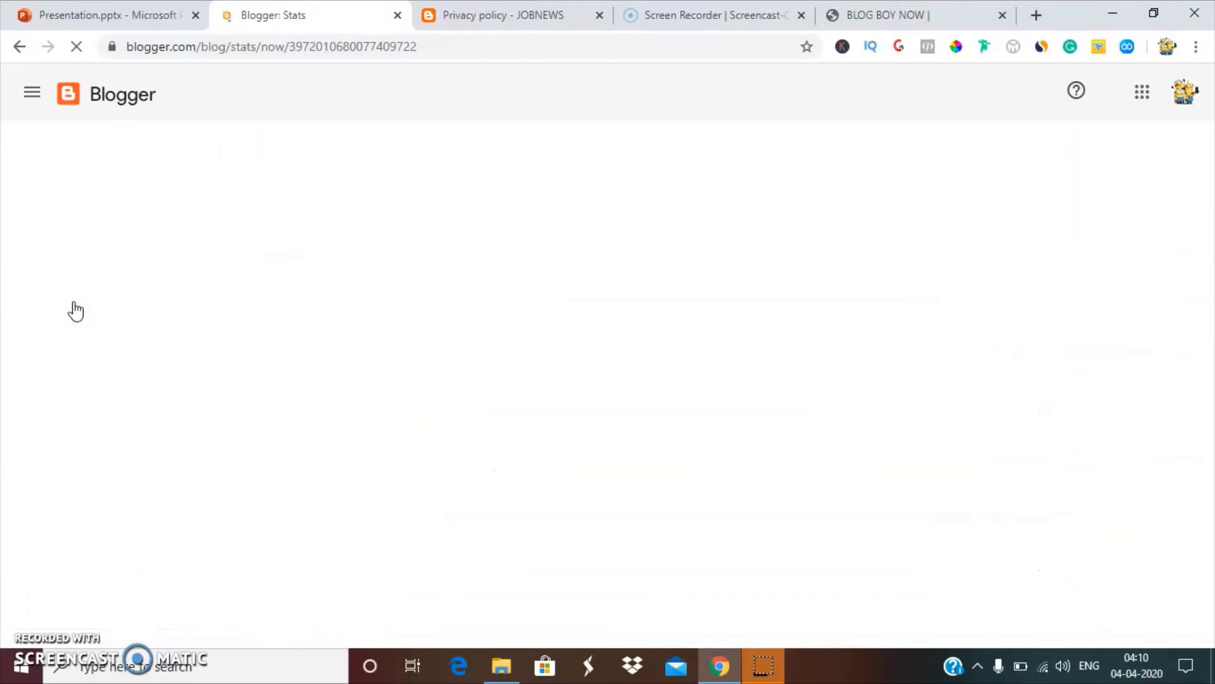
left_click(546, 399)
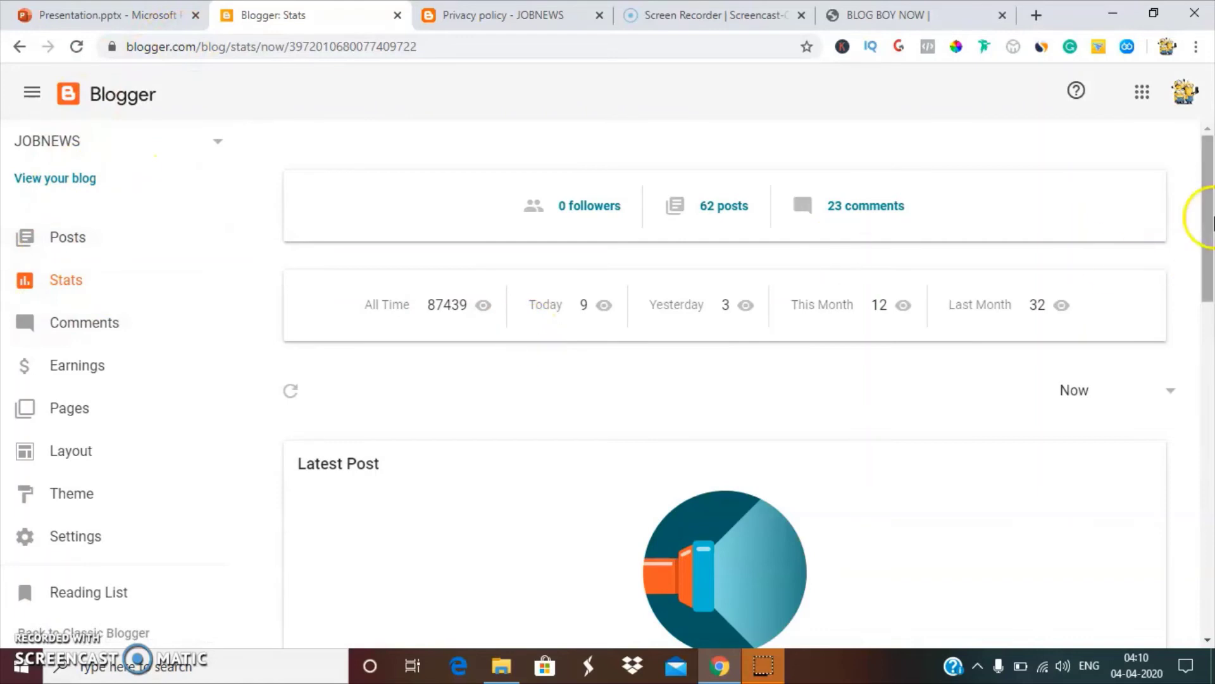
mouse_move(1210, 218)
left_mouse_down()
mouse_move(1210, 285)
mouse_move(1208, 220)
left_mouse_up()
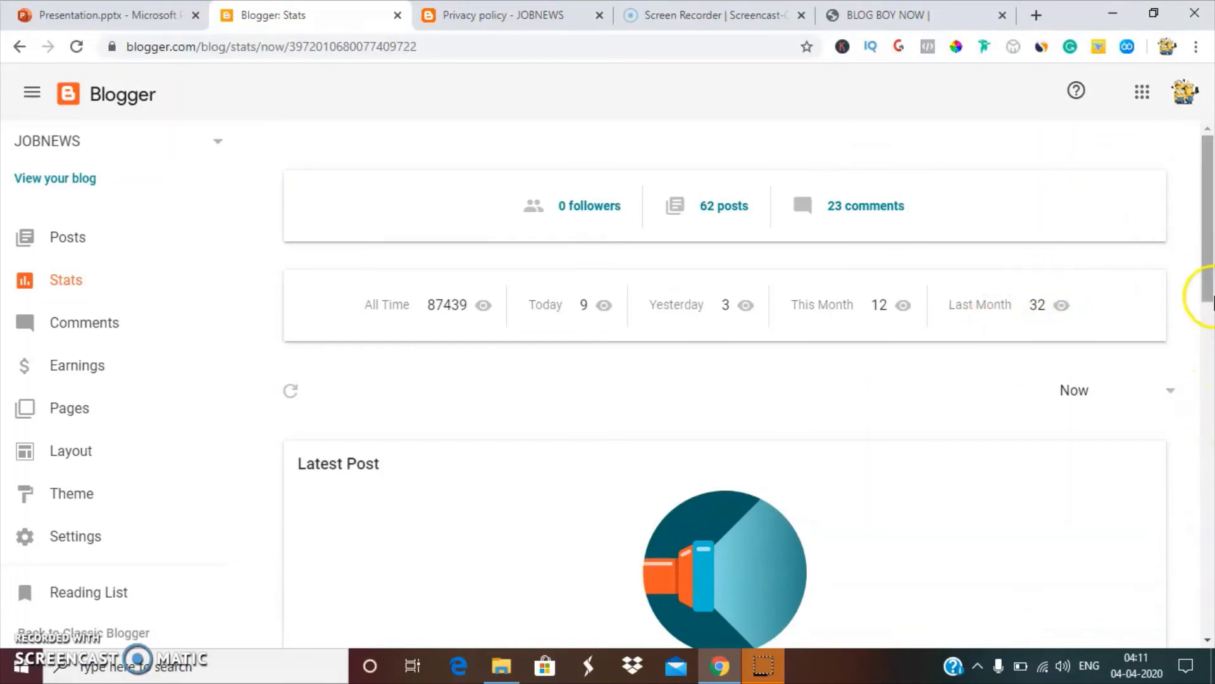
left_click_drag(1207, 319, 1115, 73)
Compare the presentation's checklist slide with the JOBNEWS privacy policy page and return to the slide.
left_click(108, 14)
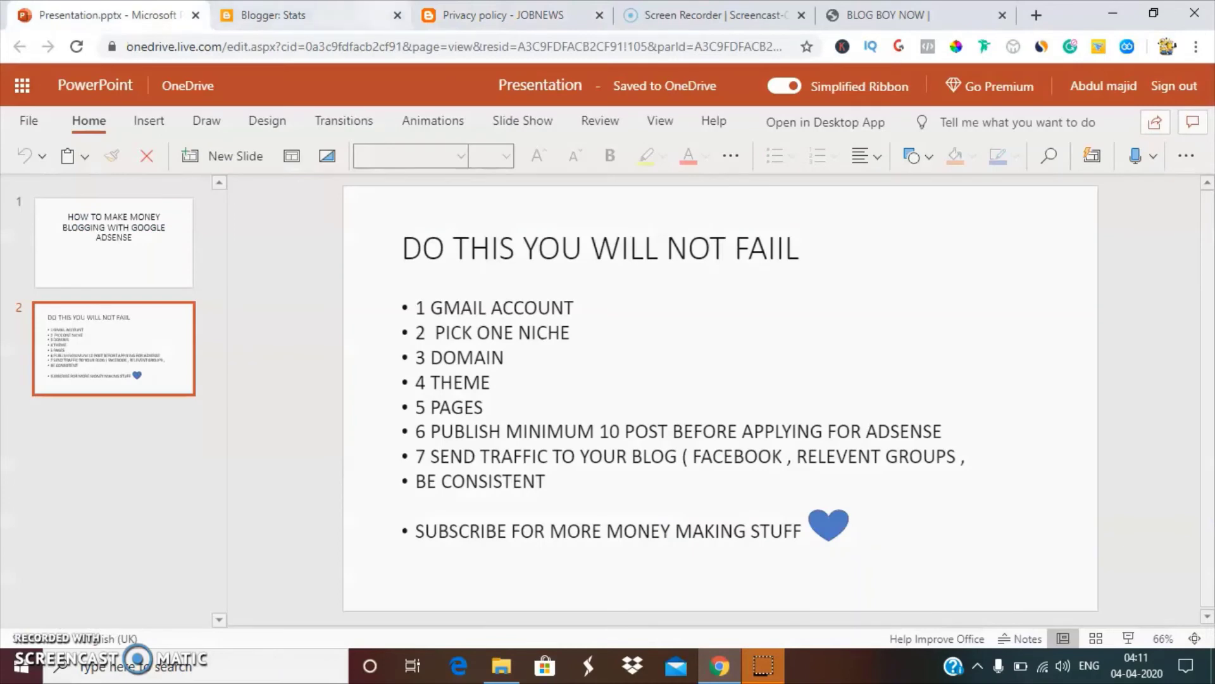
left_click(503, 15)
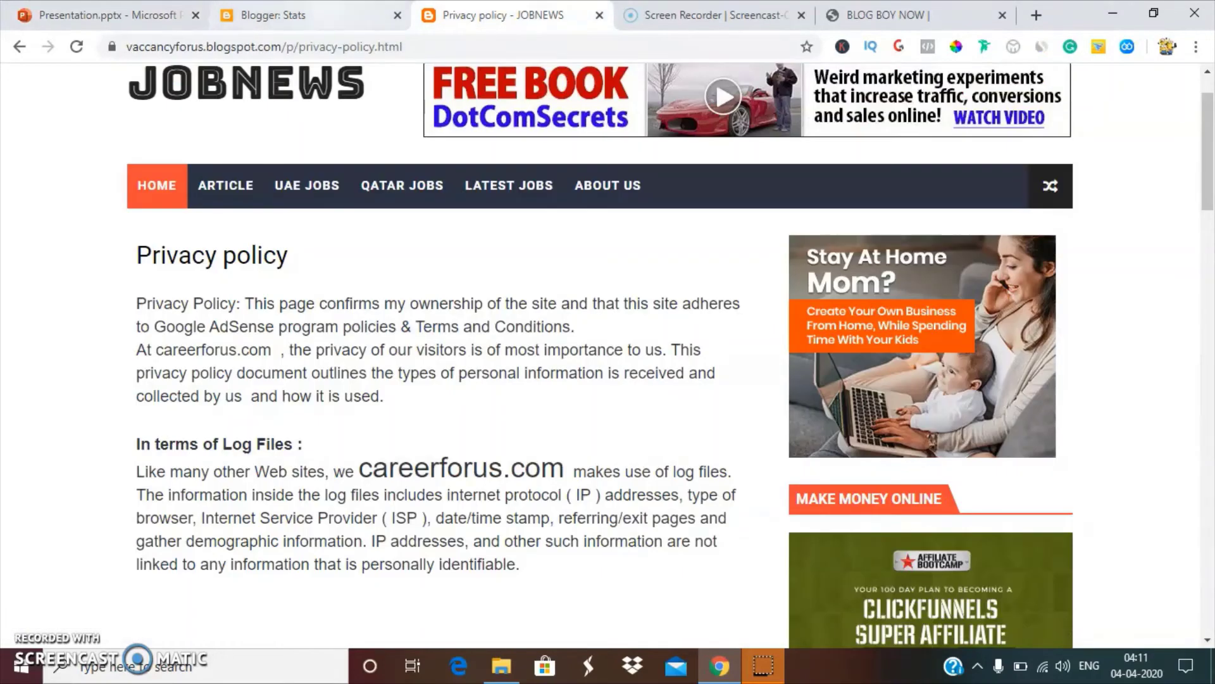
left_click(107, 15)
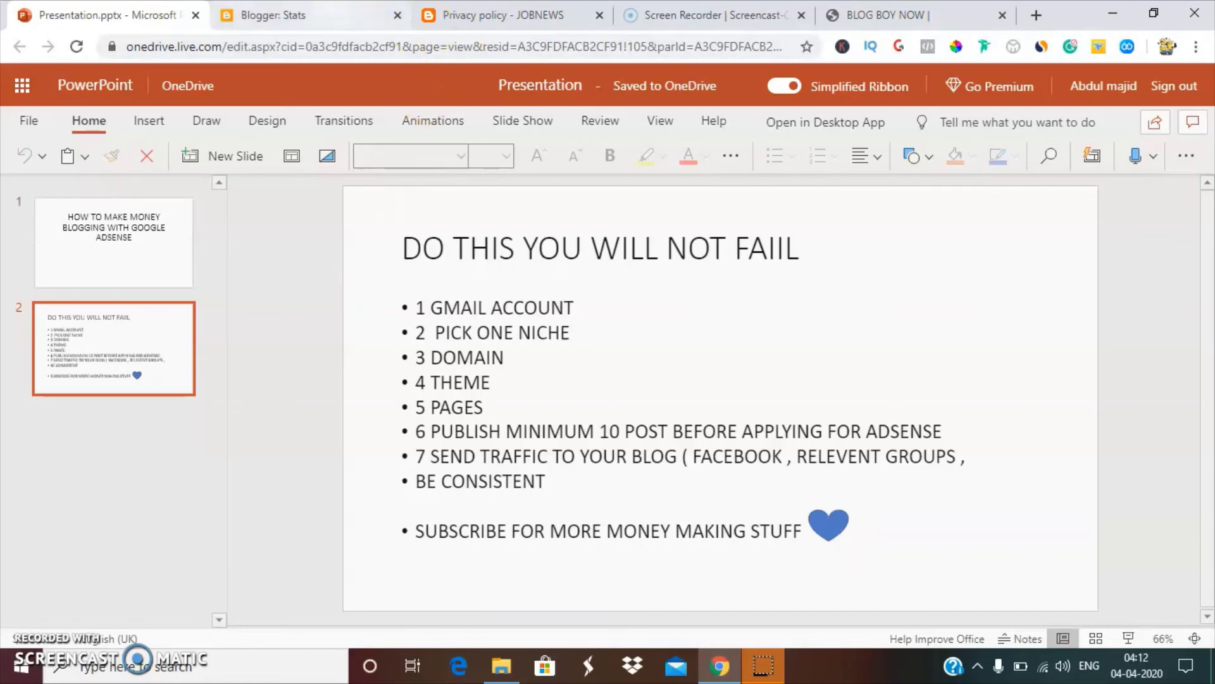
Open the Earnings page of the YOUNG ENTREPRENEURS blog and switch it to the test blog.
left_click(273, 15)
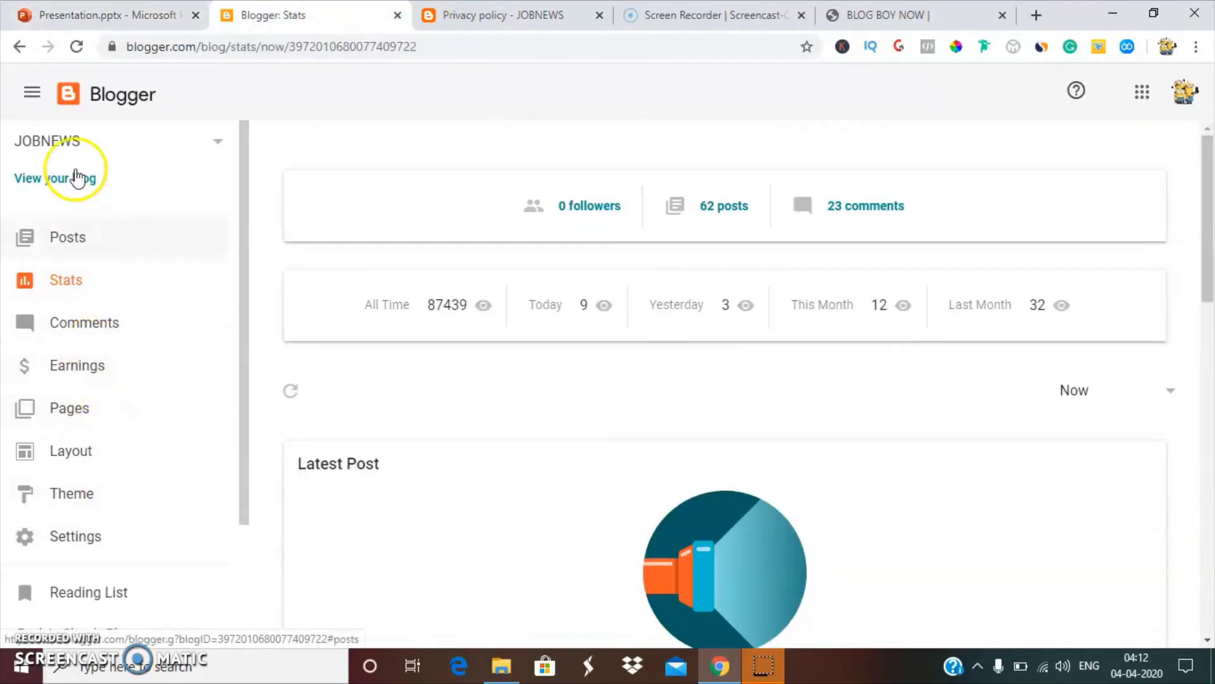
left_click(113, 144)
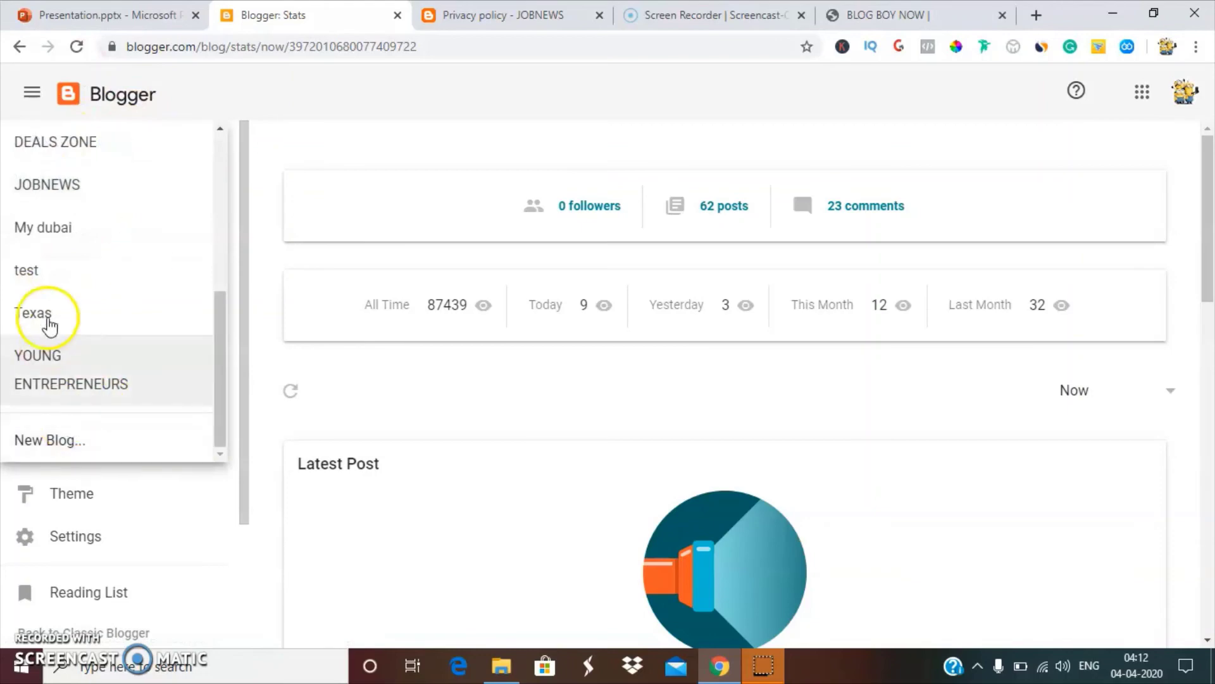
left_click(50, 329)
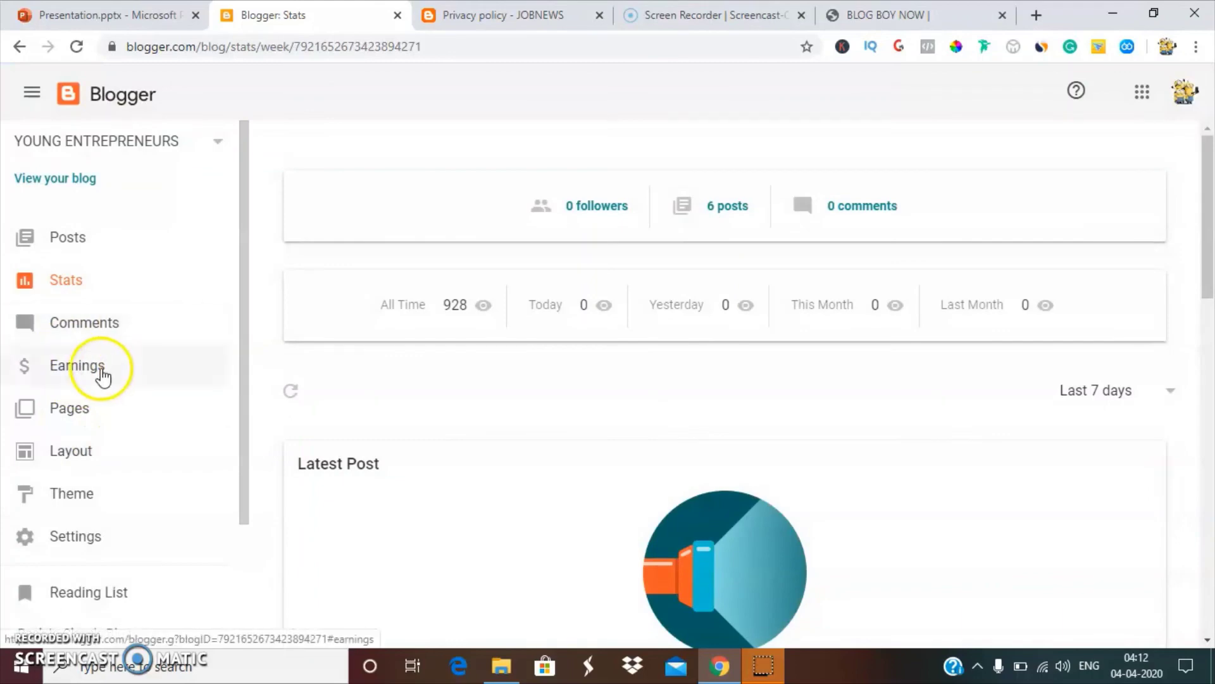
left_click(74, 379)
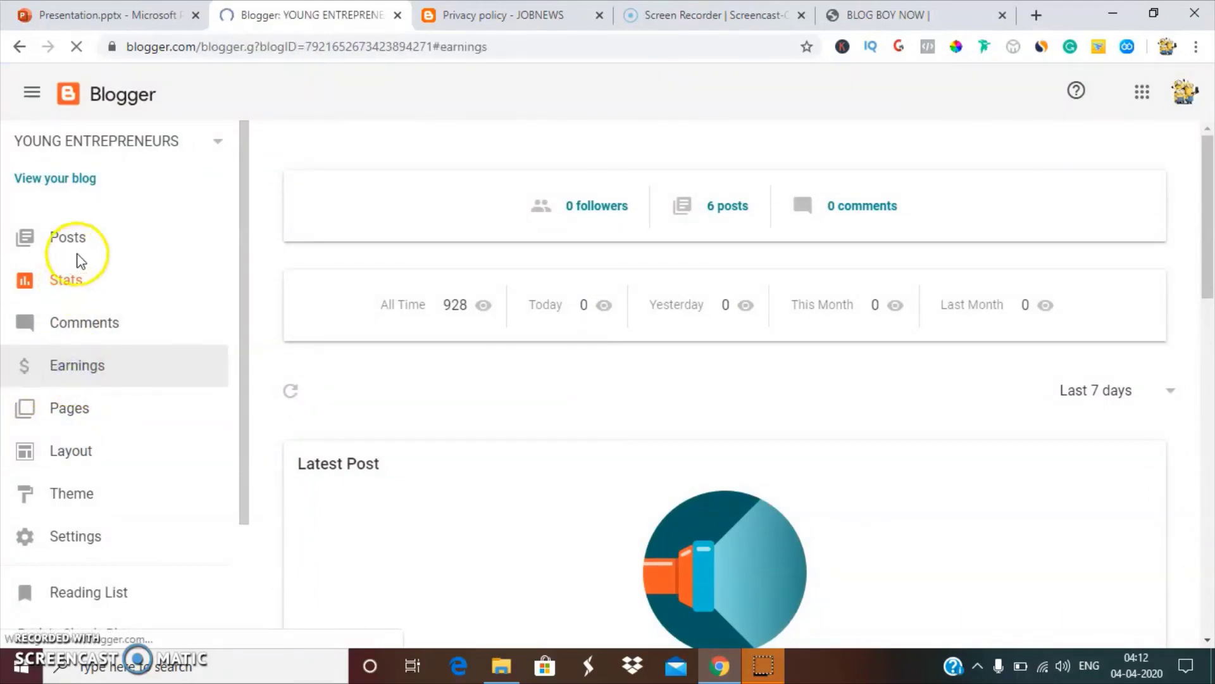
left_click(121, 142)
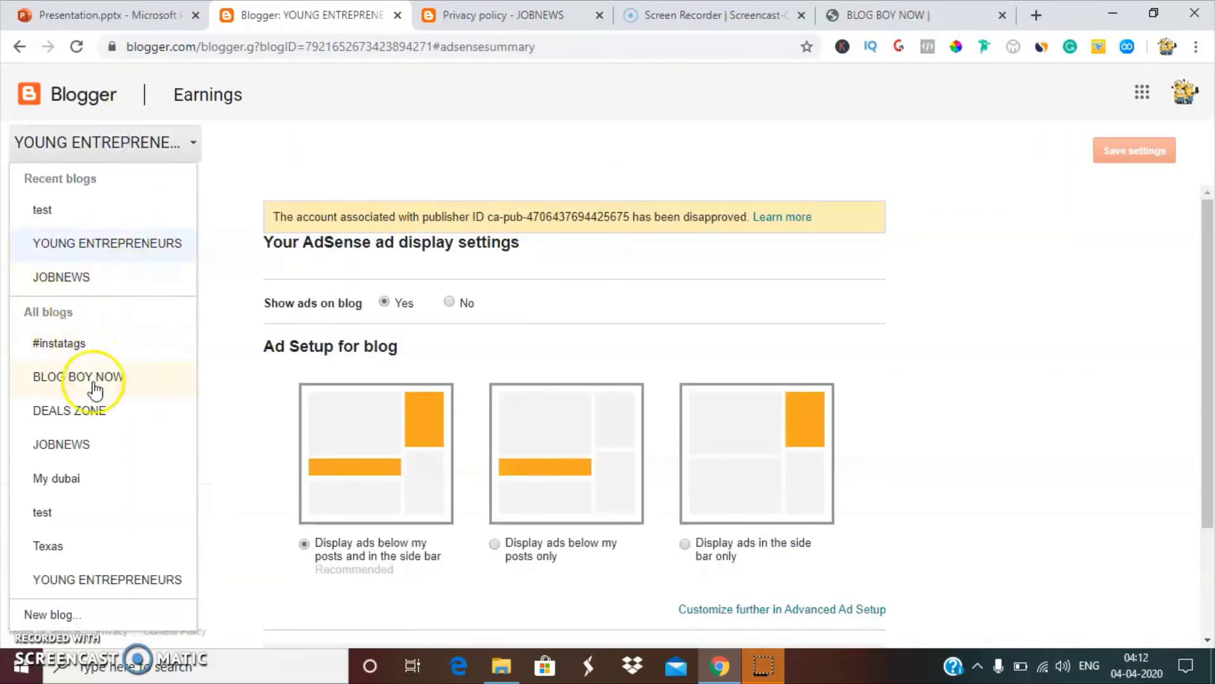
left_click(69, 509)
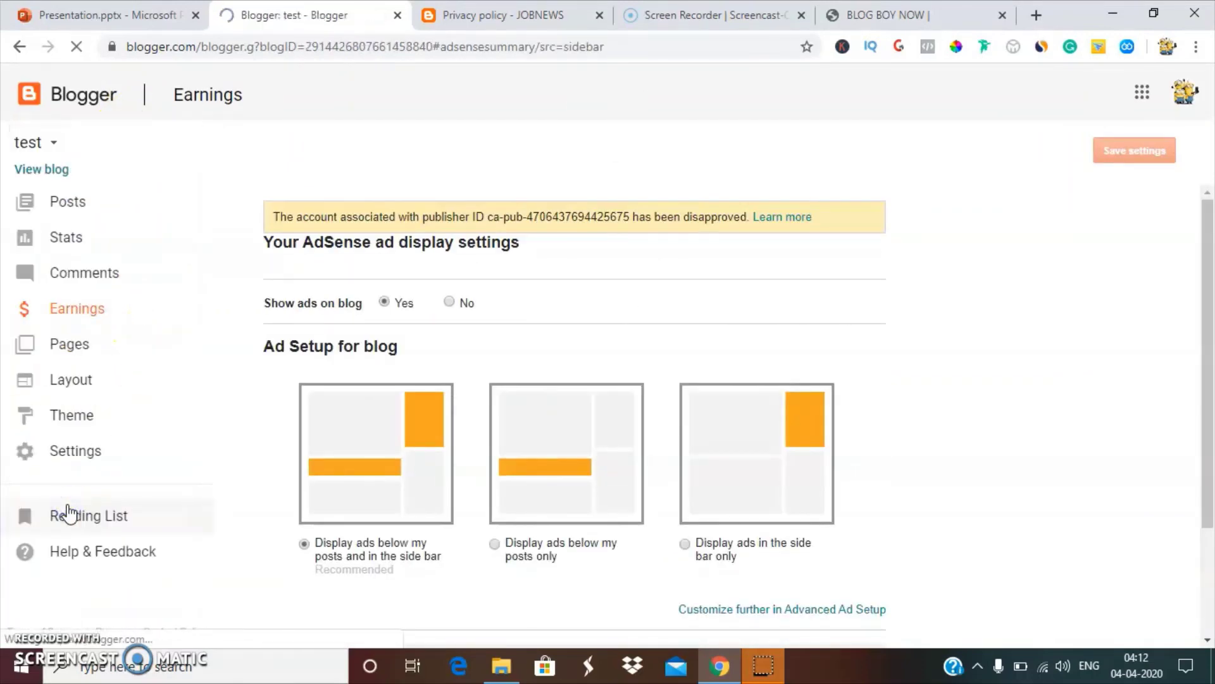